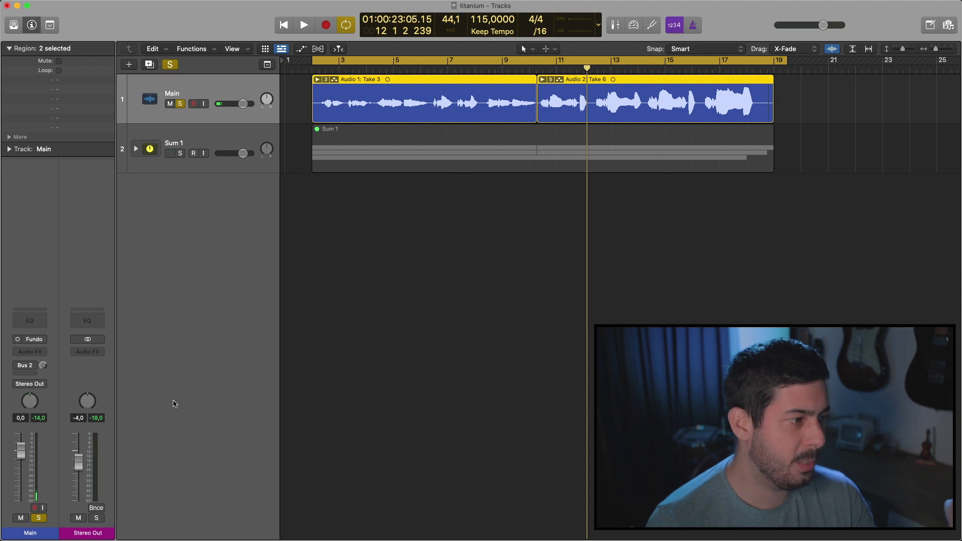
Insert the mono Pedalboard plug-in on the Main track and start playback to hear it.
left_click(24, 353)
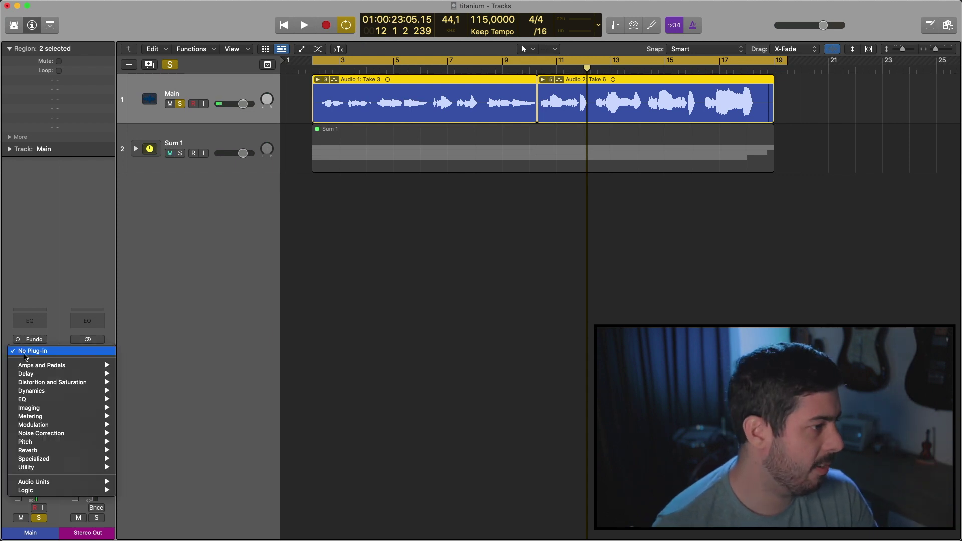
mouse_move(142, 369)
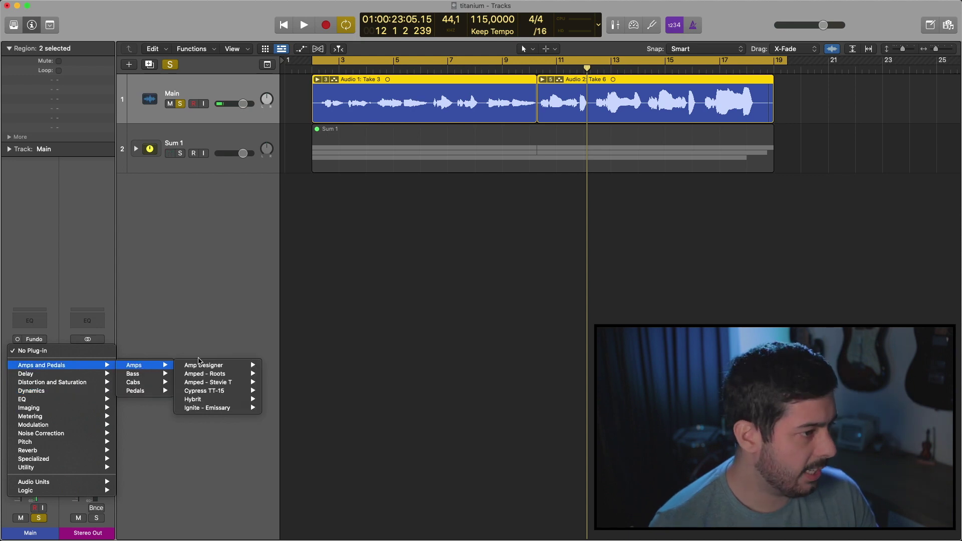
mouse_move(163, 392)
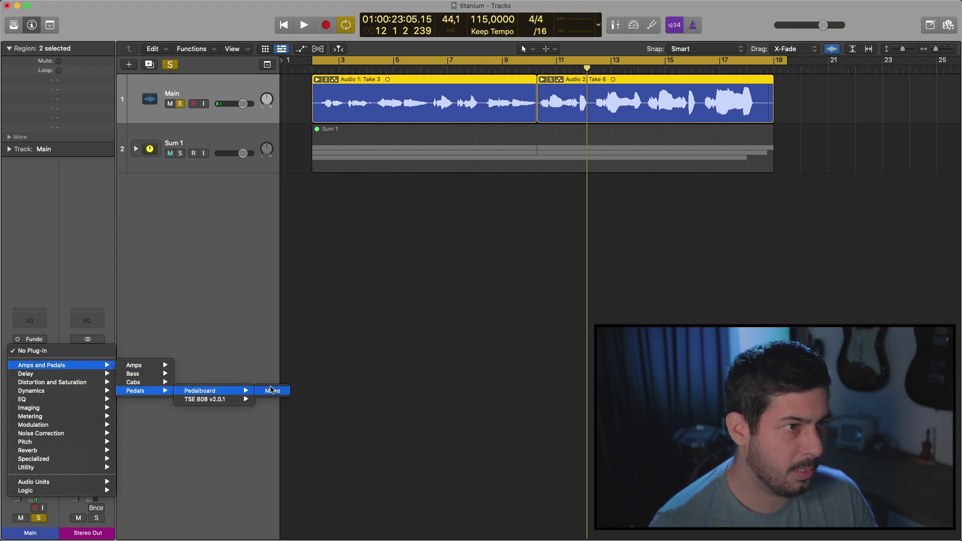
left_click(271, 390)
key("space")
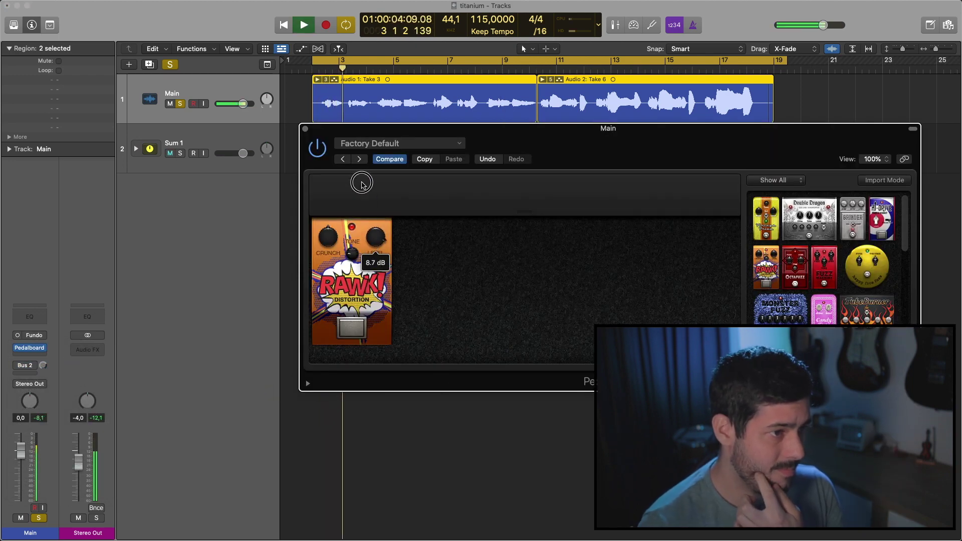
Lower the Stereo Out level to -10.6 dB and audition the distorted vocal.
left_click_drag(80, 463, 78, 486)
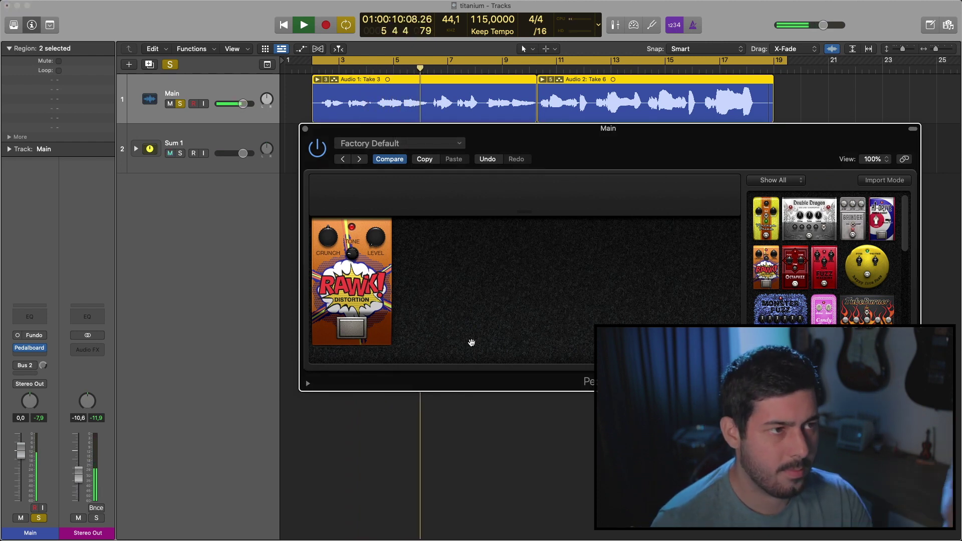
key("space")
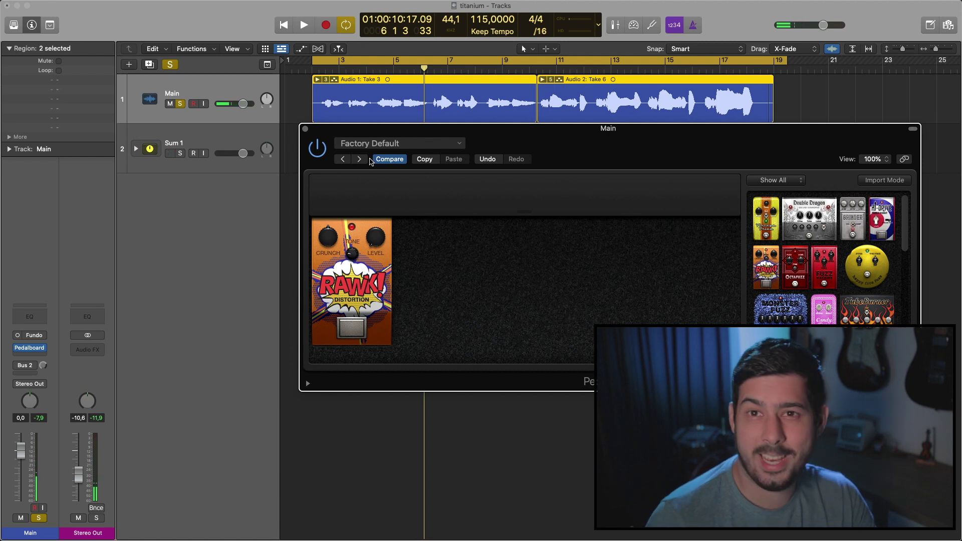
key("space")
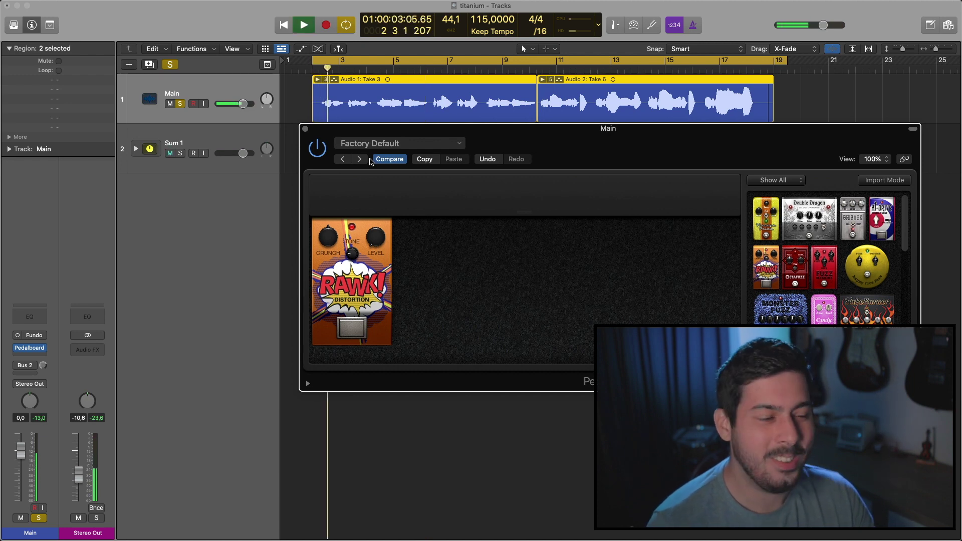
key("space")
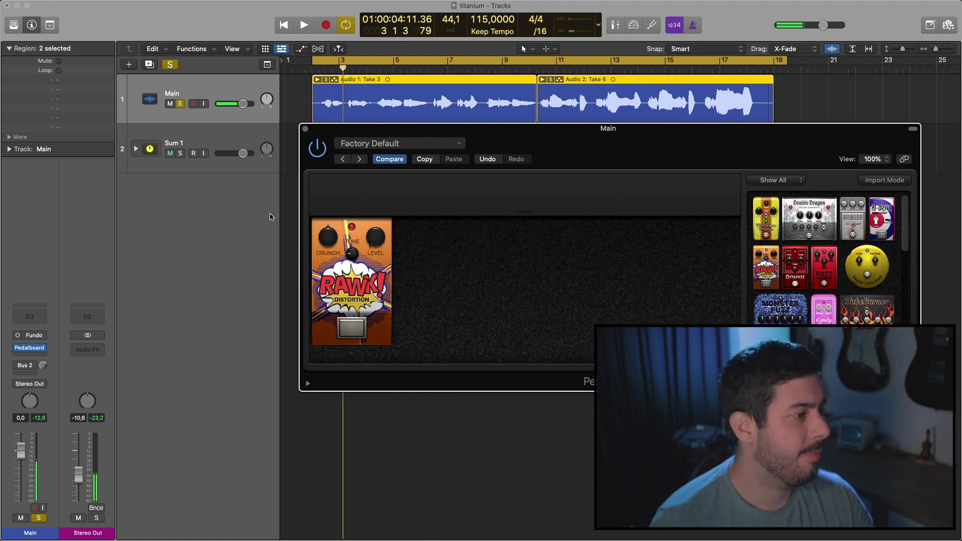
Add CLA EchoSphere after Pedalboard on the Main track and lower its Slap level to -INF, leaving only the Plate reverb.
left_click(30, 349)
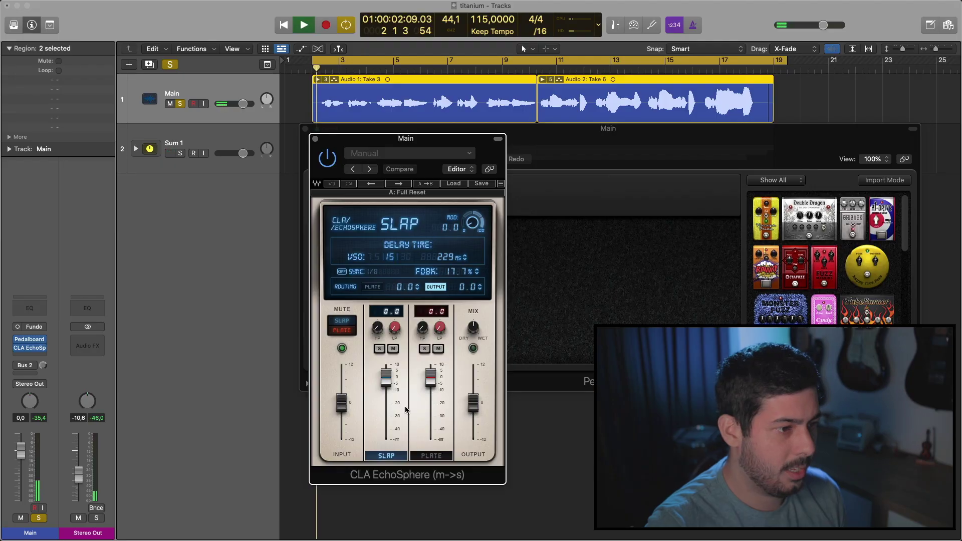
left_click_drag(386, 376, 386, 441)
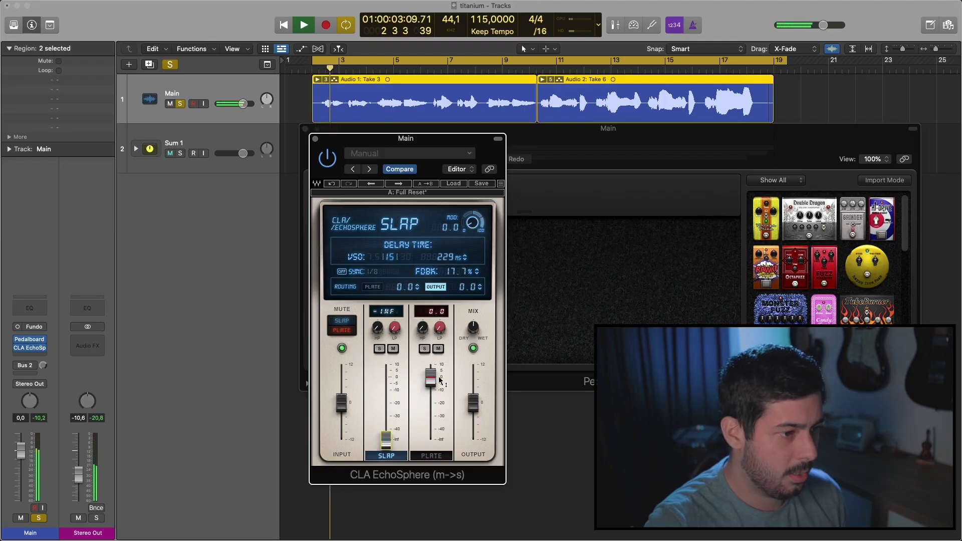
left_click(438, 456)
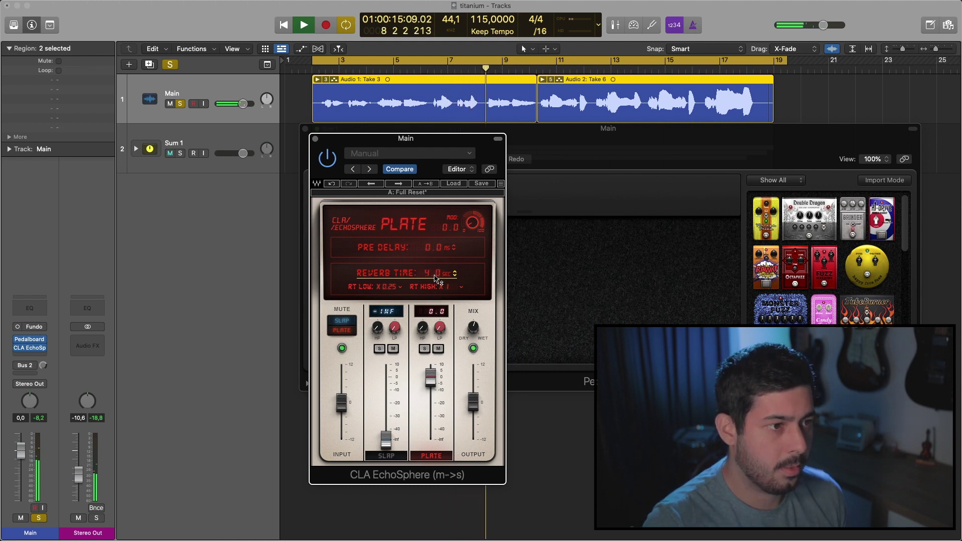
left_click(316, 139)
left_click(305, 129)
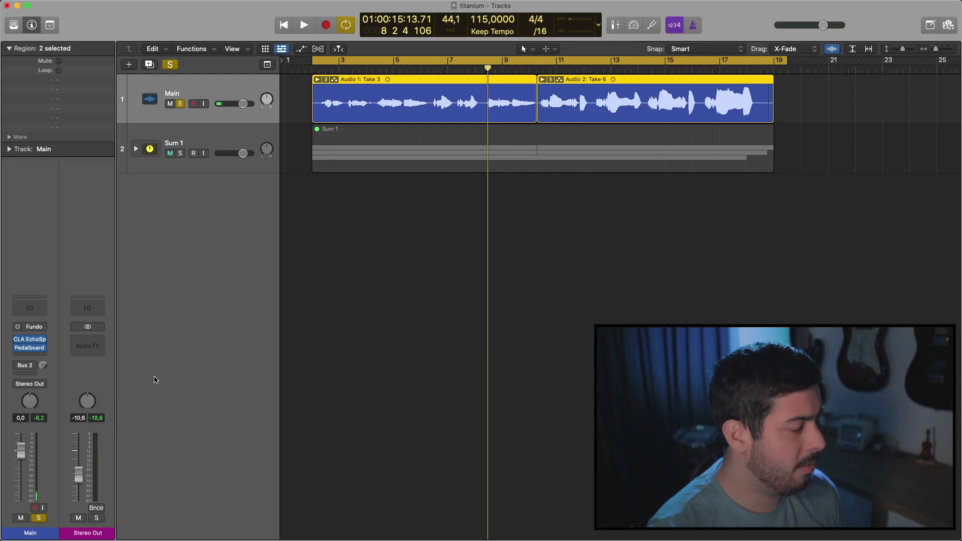
Play the vocal with CLA EchoSphere placed before Pedalboard and inspect the settings of both plug-ins.
key("space")
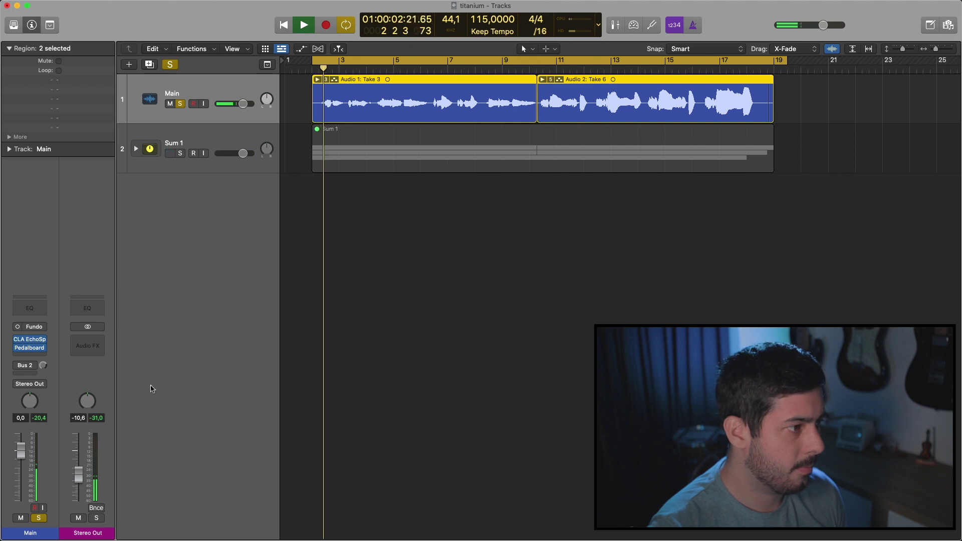
left_click(33, 350)
left_click(29, 340)
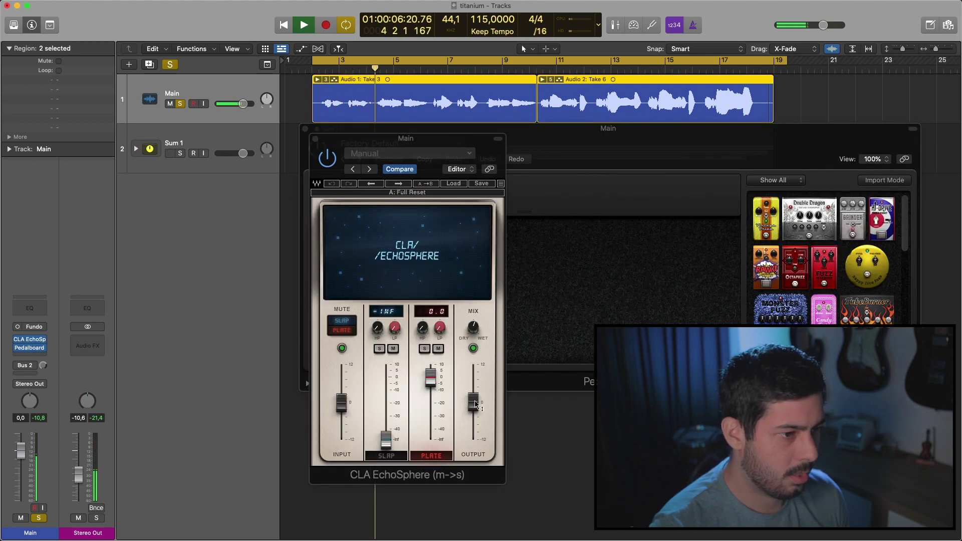
left_click(575, 303)
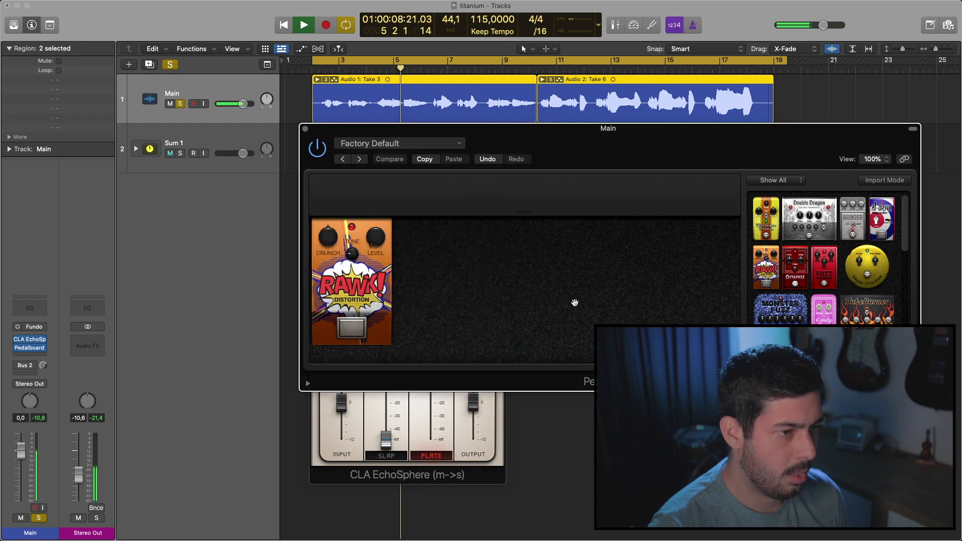
left_click(306, 130)
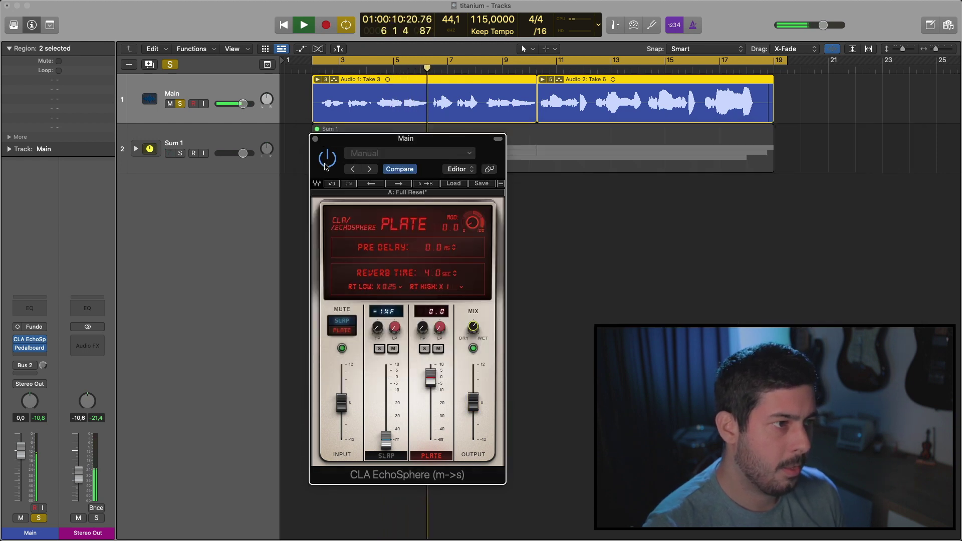
left_click(315, 139)
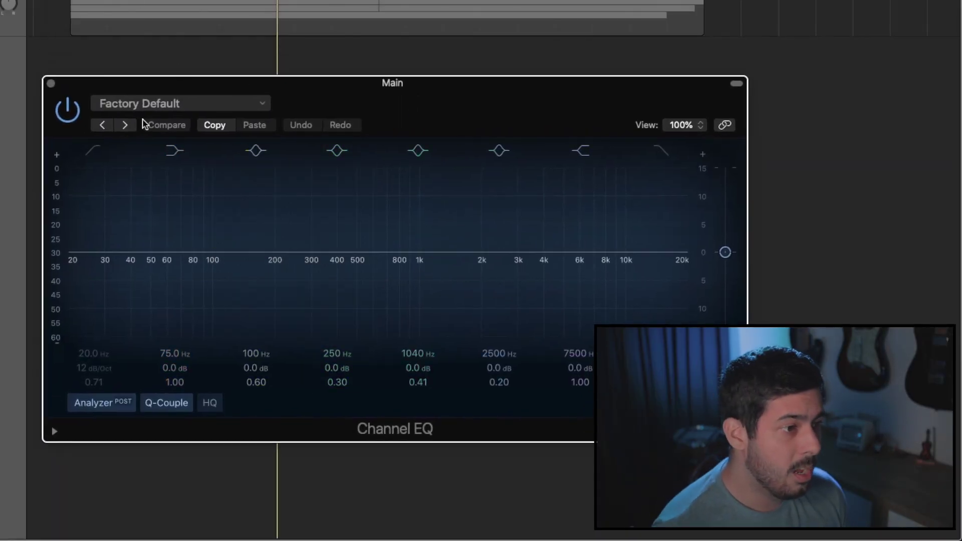
Enable the low-cut band in the Main track's Channel EQ and set it to 173 Hz with a 24 dB/Oct slope.
left_click(94, 151)
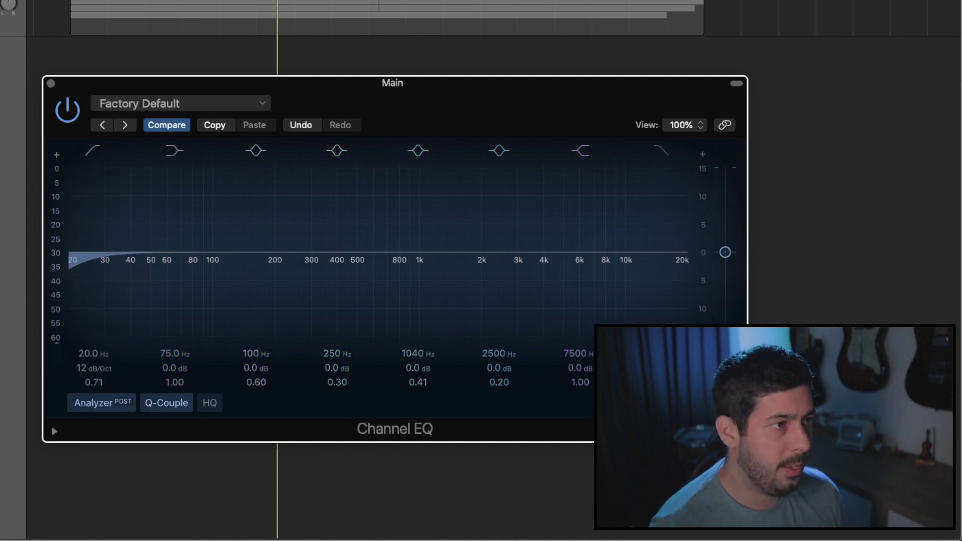
key("Return")
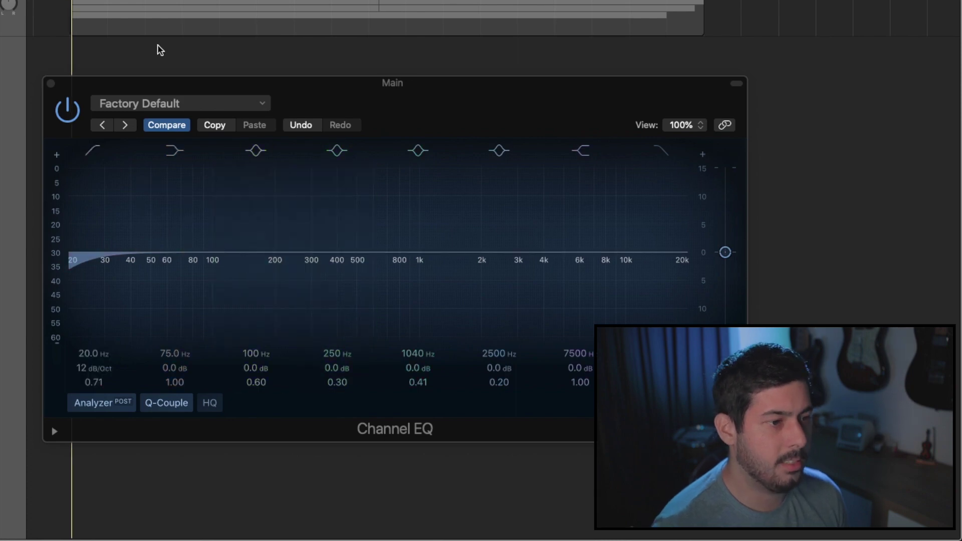
key("space")
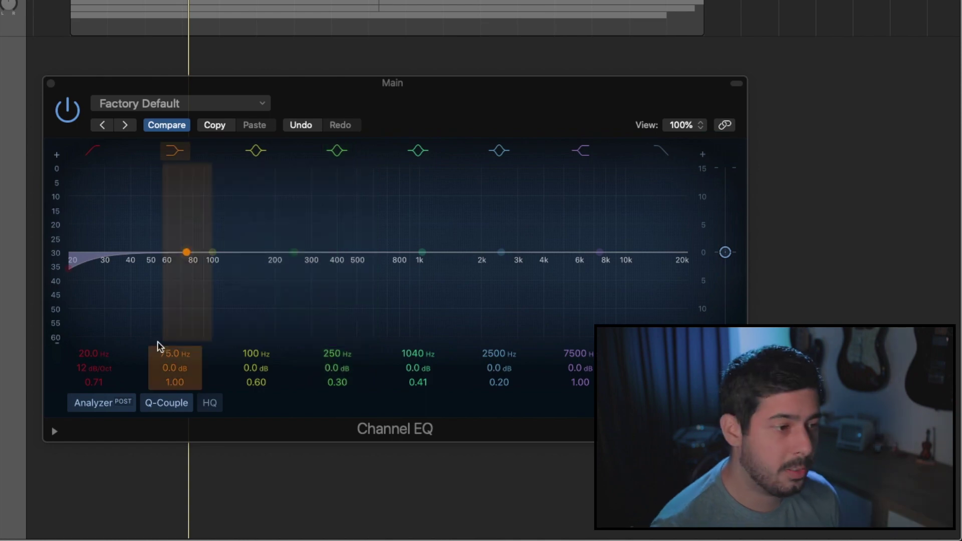
left_click(83, 373)
left_click_drag(68, 268, 239, 268)
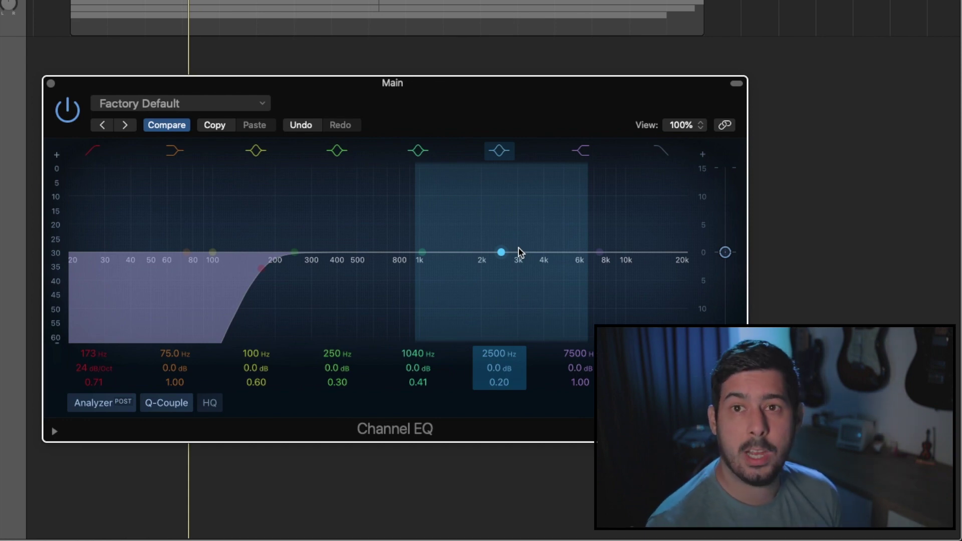
left_click(51, 83)
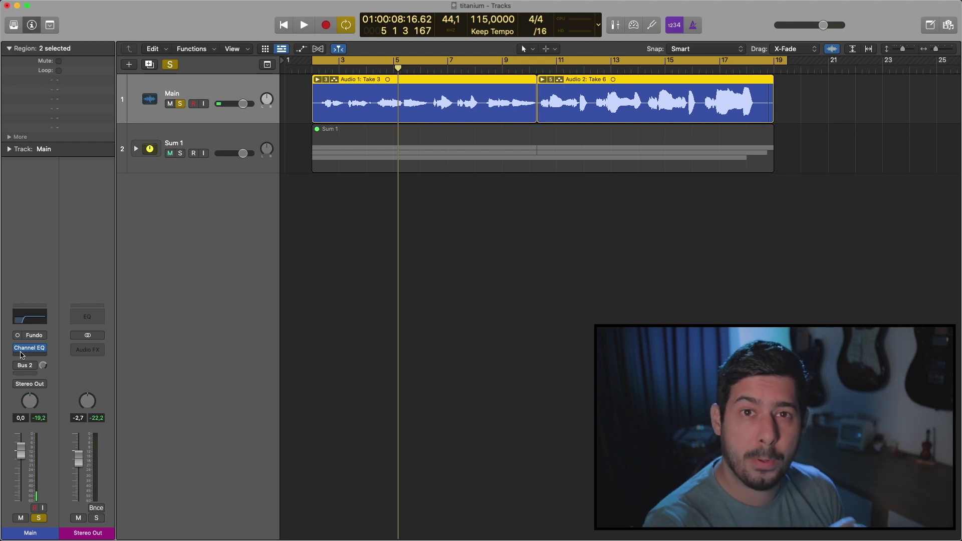
Insert the LALA compressor after the Channel EQ on the Main track.
left_click(22, 355)
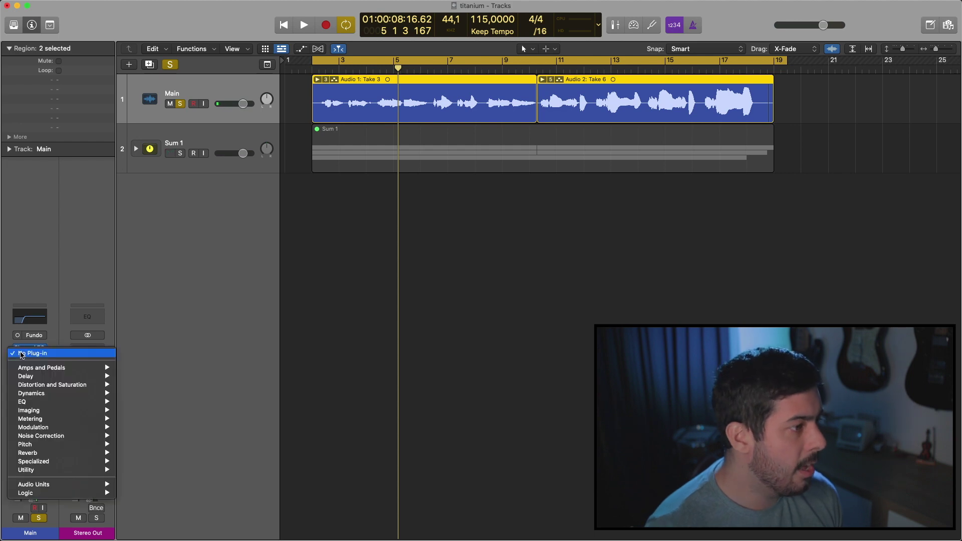
mouse_move(36, 394)
mouse_move(163, 397)
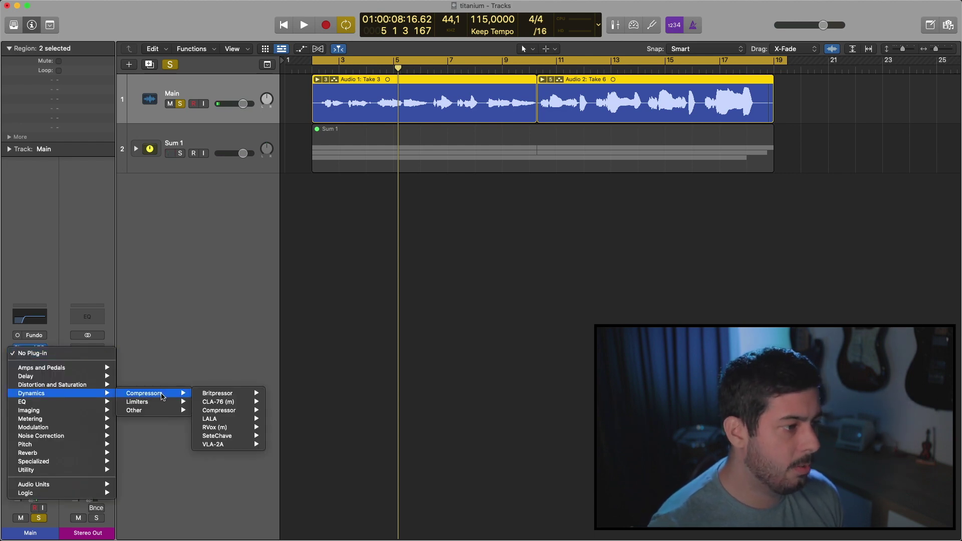
mouse_move(223, 419)
left_click(284, 420)
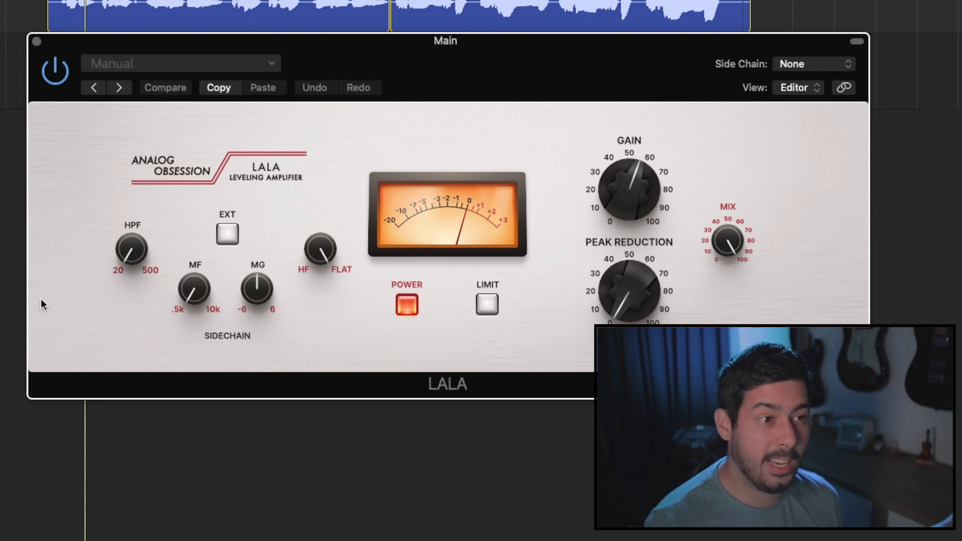
Adjust LALA's Peak Reduction to 21.8 dB while the vocal plays.
mouse_move(641, 290)
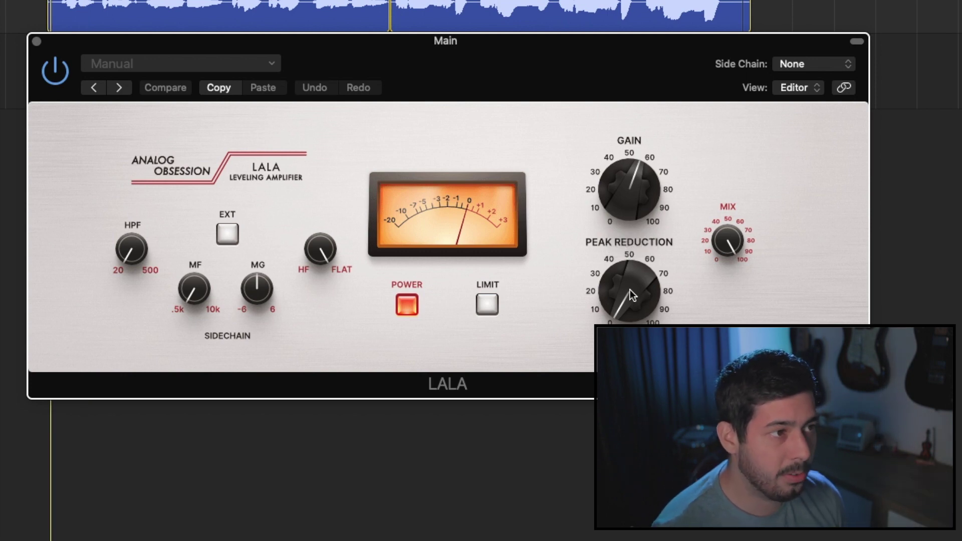
left_click_drag(633, 295, 618, 273)
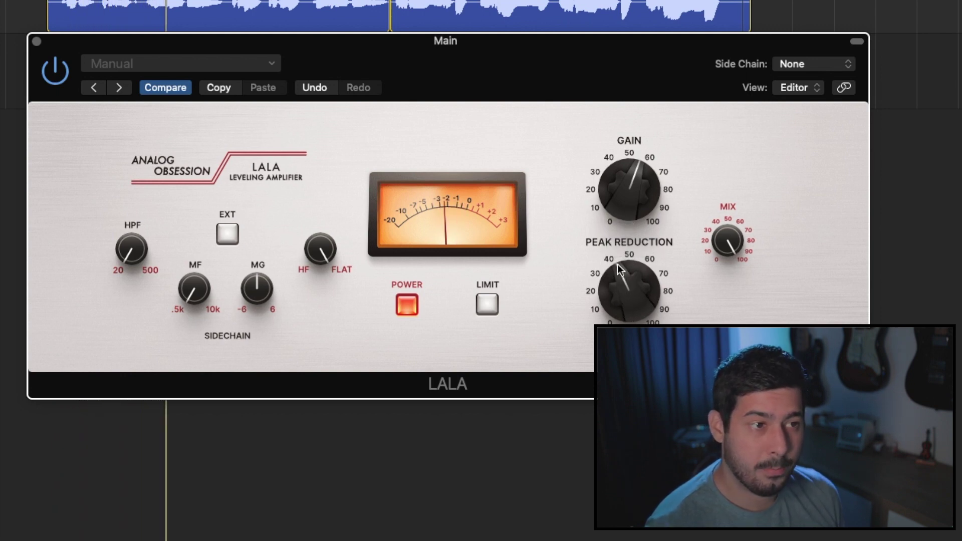
left_click_drag(618, 263, 617, 253)
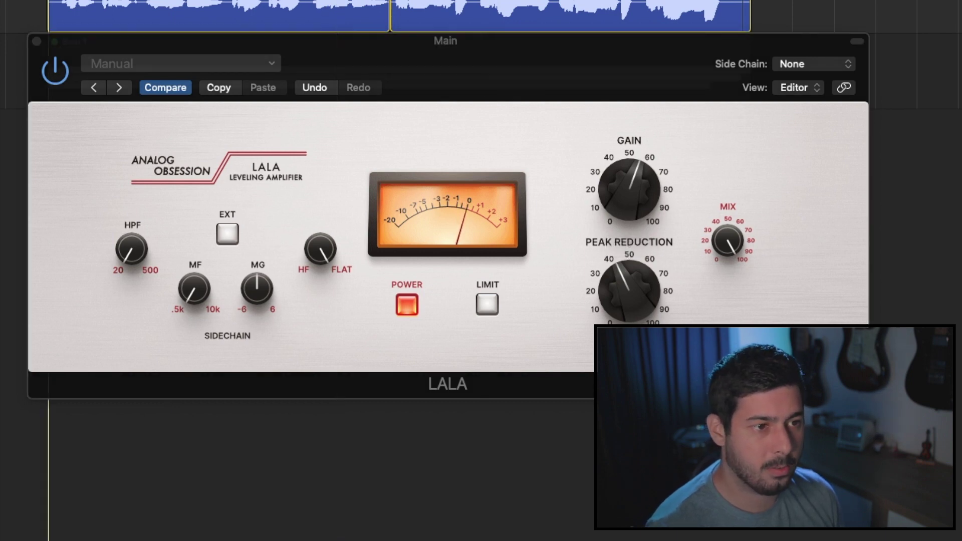
mouse_move(630, 189)
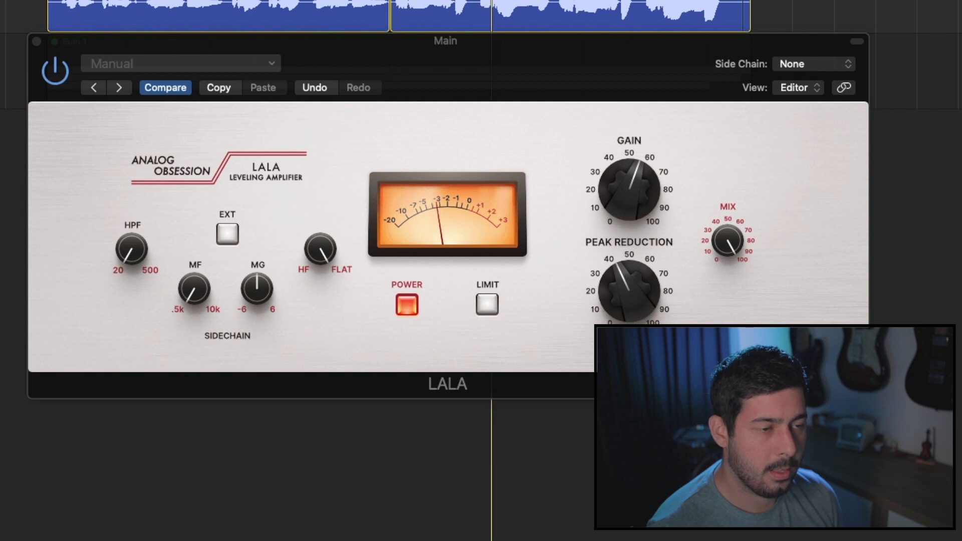
mouse_move(640, 299)
left_click_drag(639, 299, 640, 305)
mouse_move(640, 306)
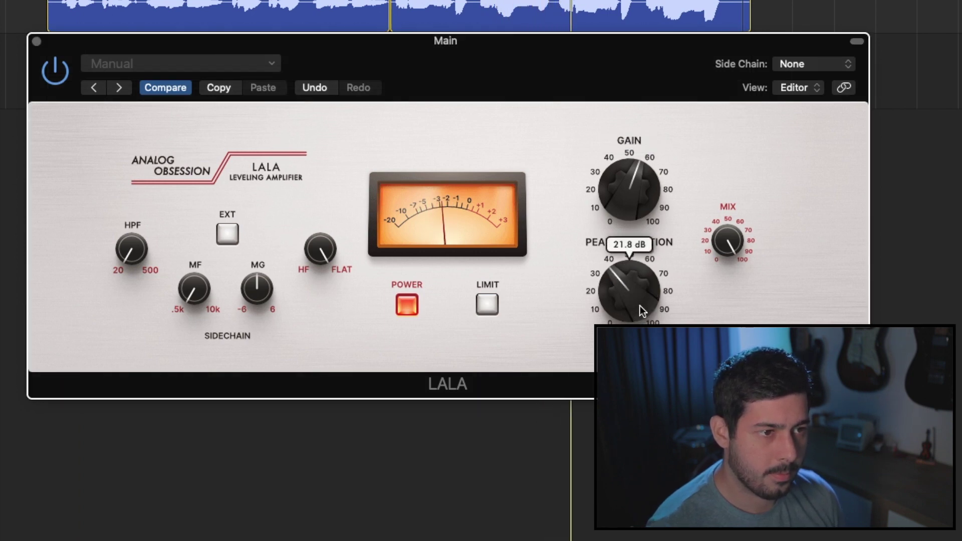
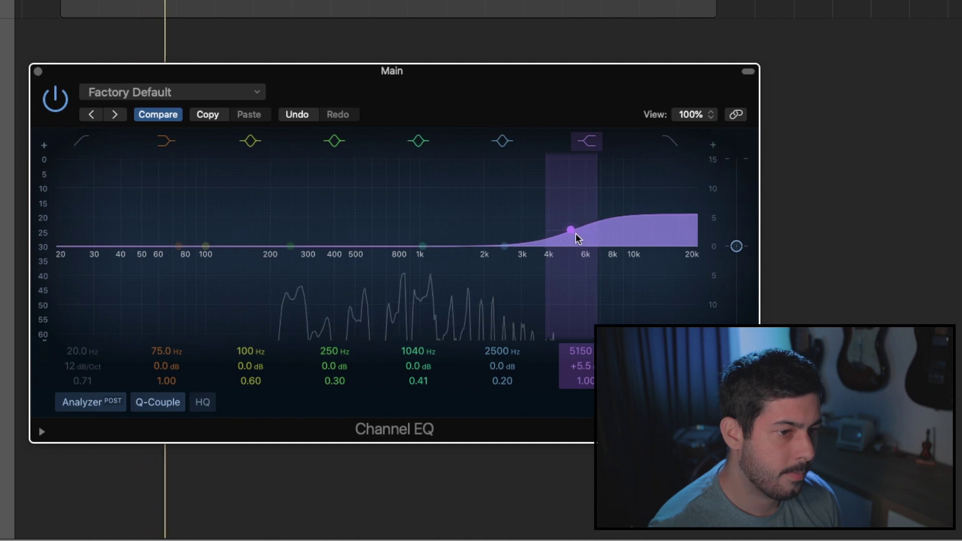
Set the Channel EQ's high shelf to 5050 Hz and +4.9 dB, and move the 250 Hz band to 318 Hz at -0.3 dB.
left_click(423, 247)
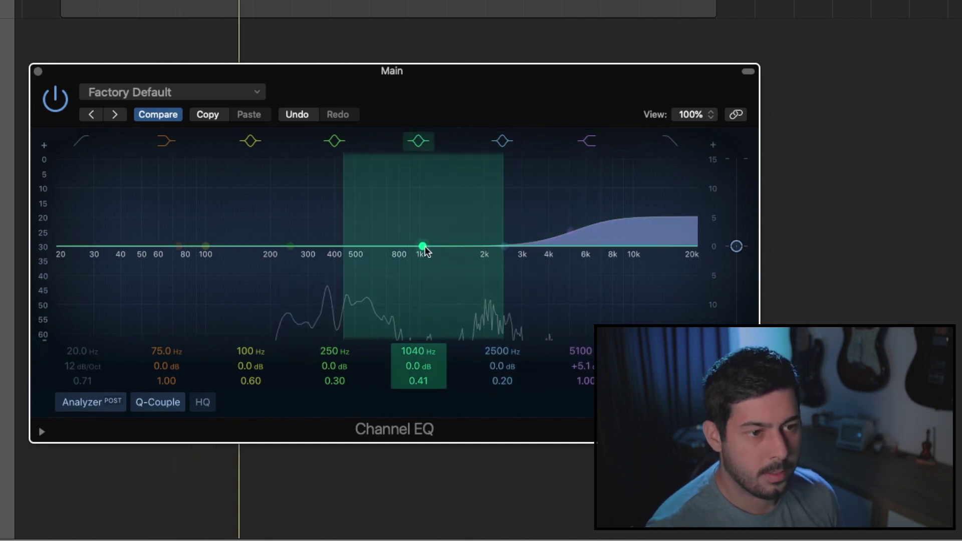
left_click_drag(610, 232, 609, 235)
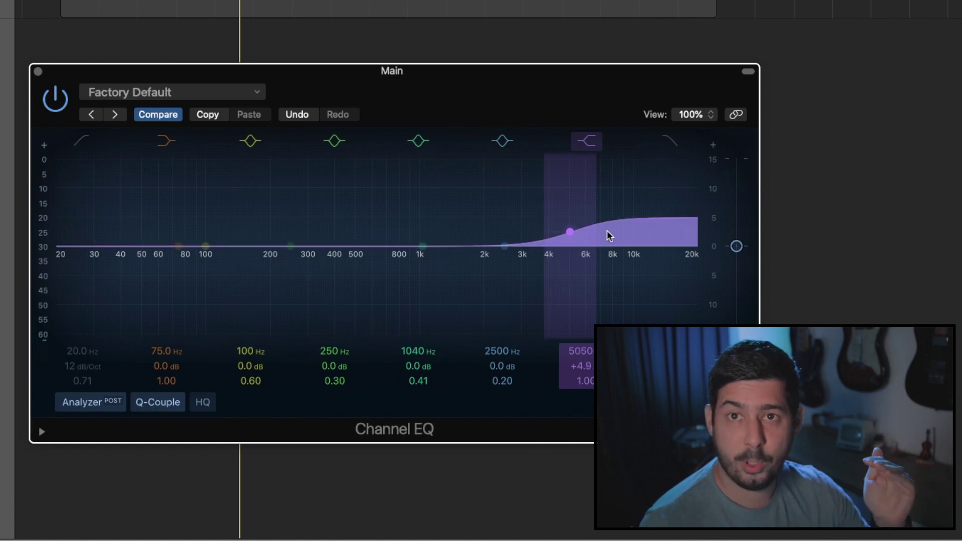
key("space")
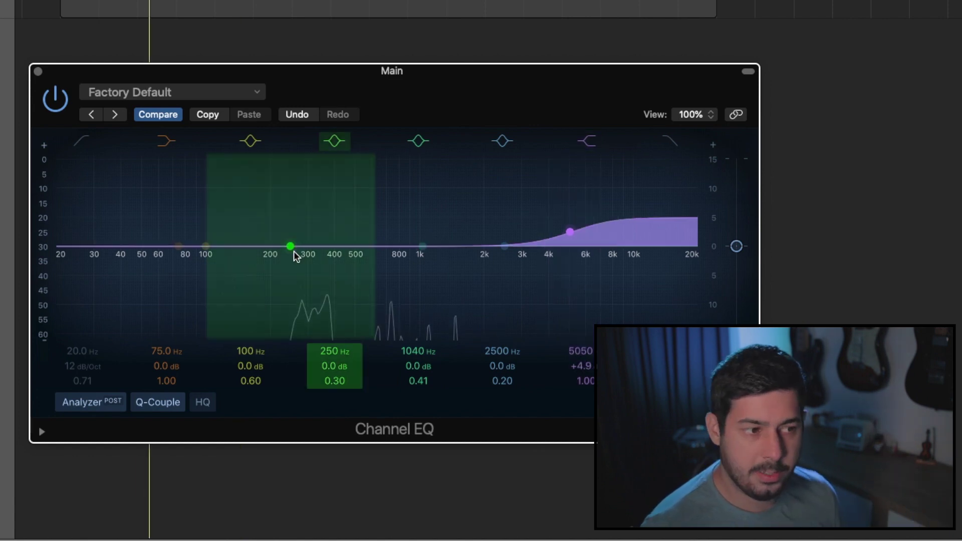
mouse_move(295, 246)
left_mouse_down()
mouse_move(320, 224)
mouse_move(348, 224)
mouse_move(322, 219)
mouse_move(318, 170)
mouse_move(312, 251)
left_mouse_up()
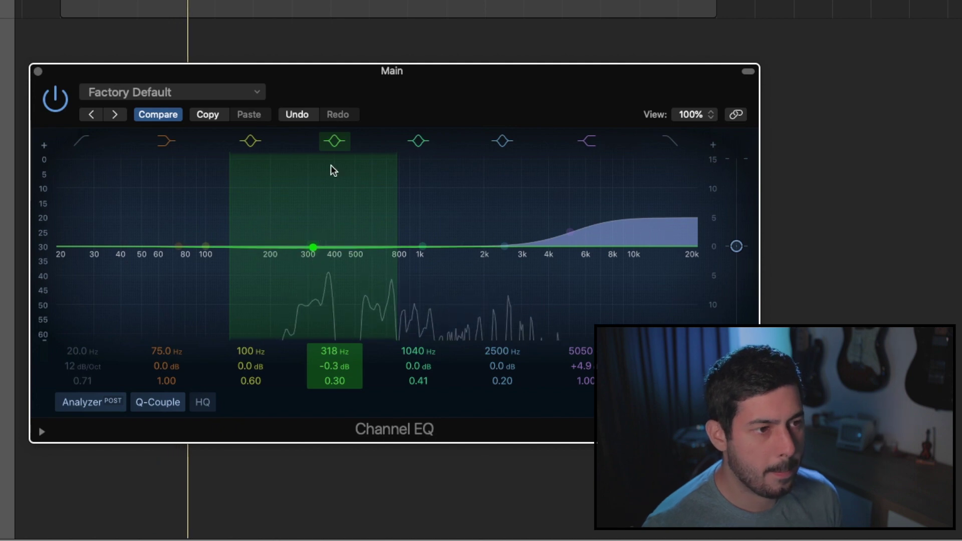
Disable the second Channel EQ's 318 Hz band and insert RVox after it on the Main track, closing the LALA window.
left_click(330, 147)
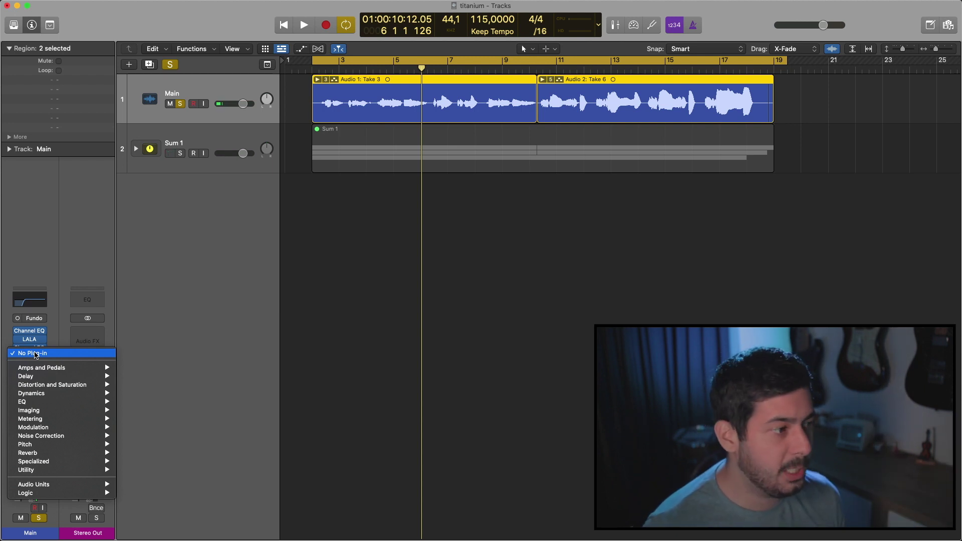
mouse_move(43, 396)
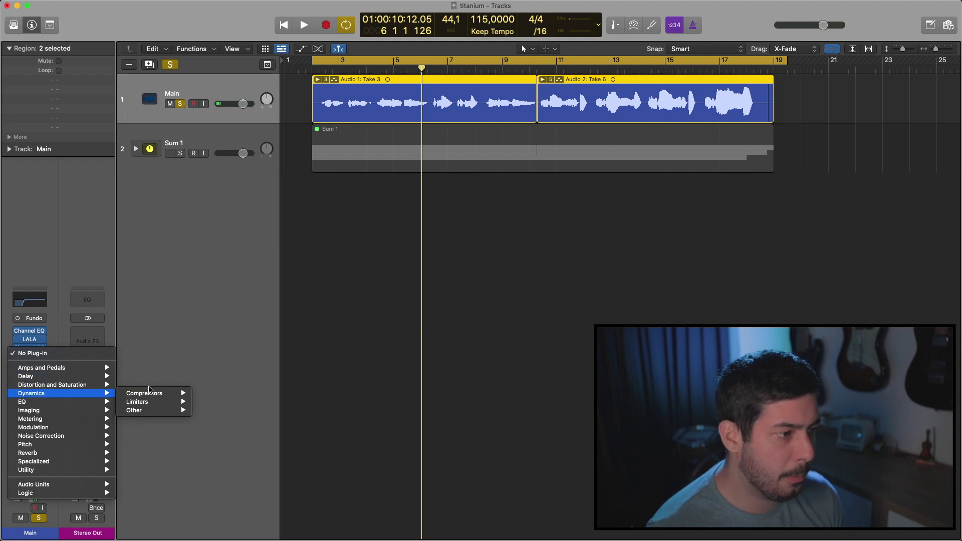
left_click(279, 426)
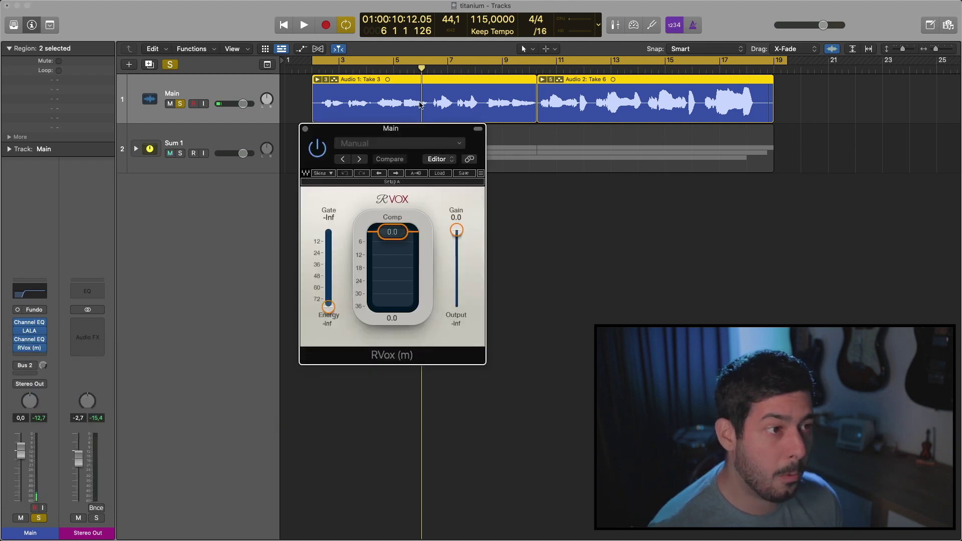
left_click_drag(397, 129, 491, 179)
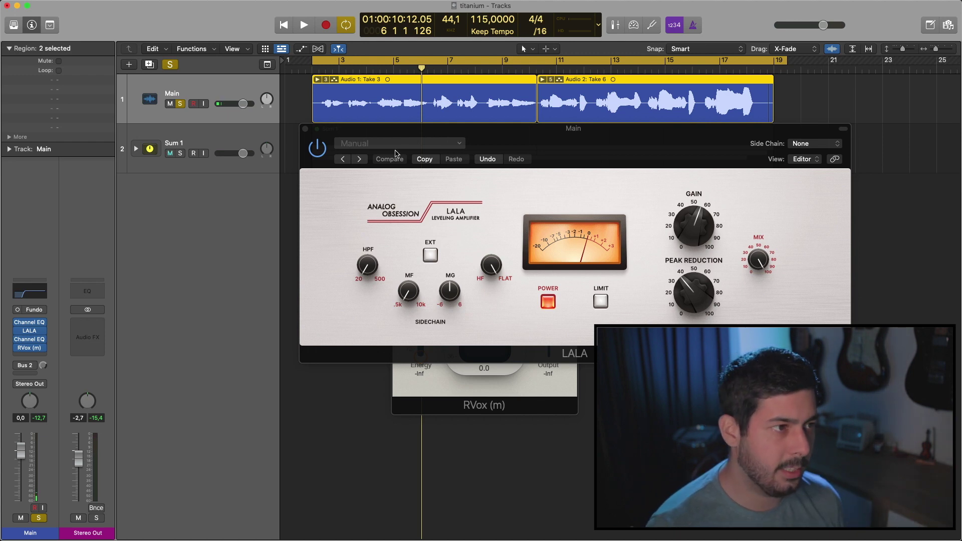
left_click(302, 133)
left_click(304, 130)
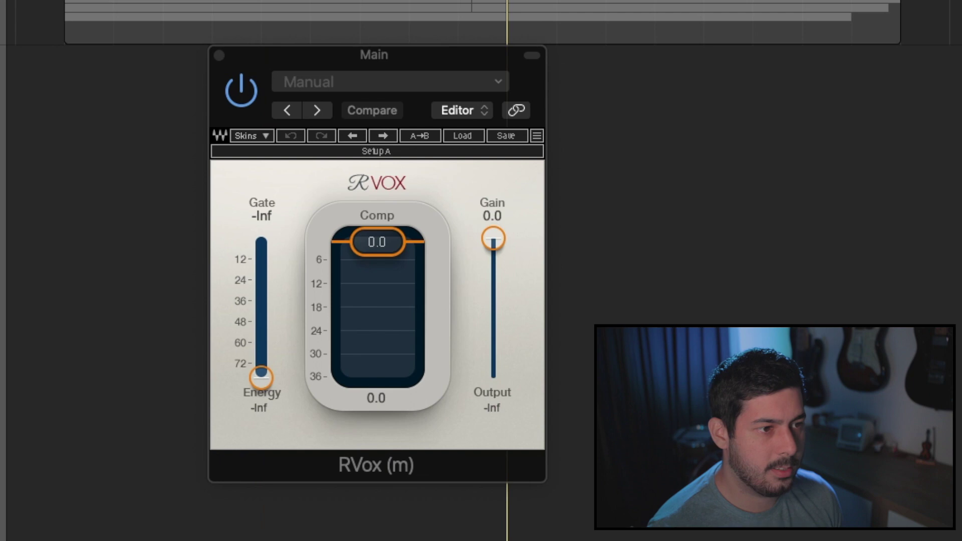
Set RVox's Comp to -12.3 and its Gain to -6.3 while the vocal plays.
key("space")
left_click_drag(377, 242, 377, 263)
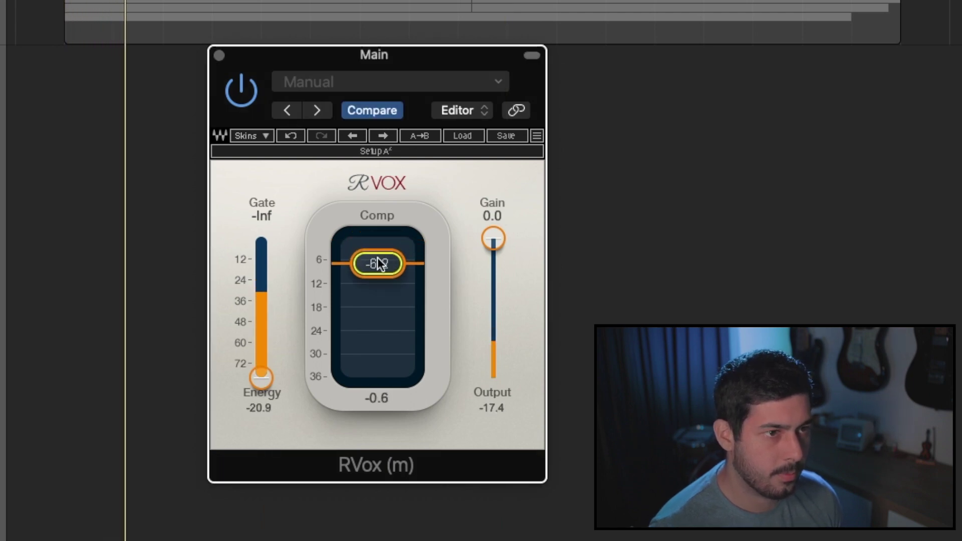
left_click_drag(493, 239, 494, 259)
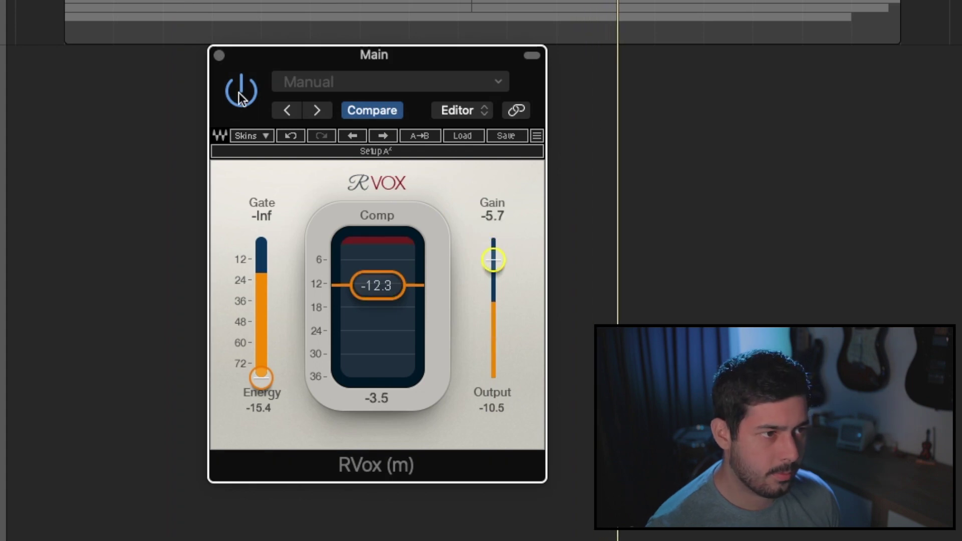
left_click_drag(500, 263, 500, 268)
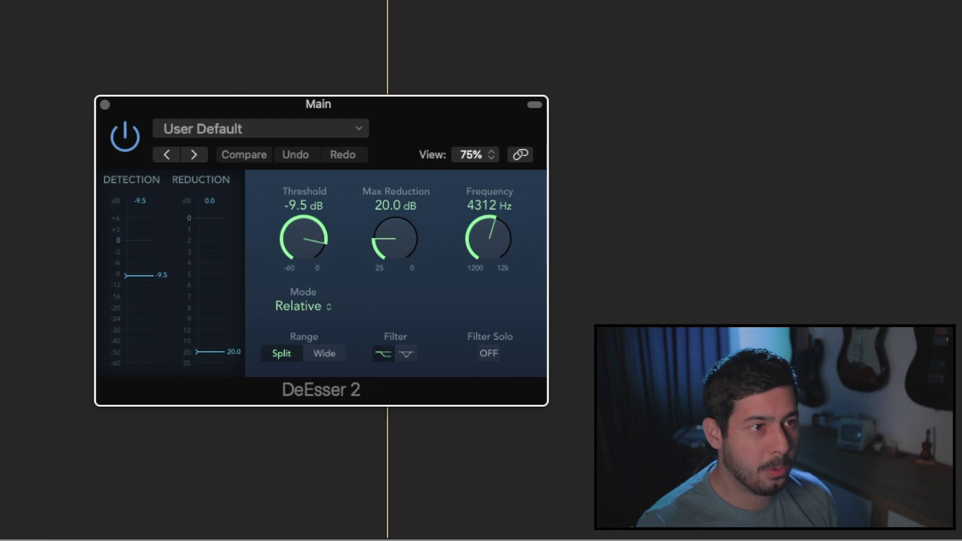
Set DeEsser 2's maximum reduction to 6.6 dB during playback and close its window.
key("space")
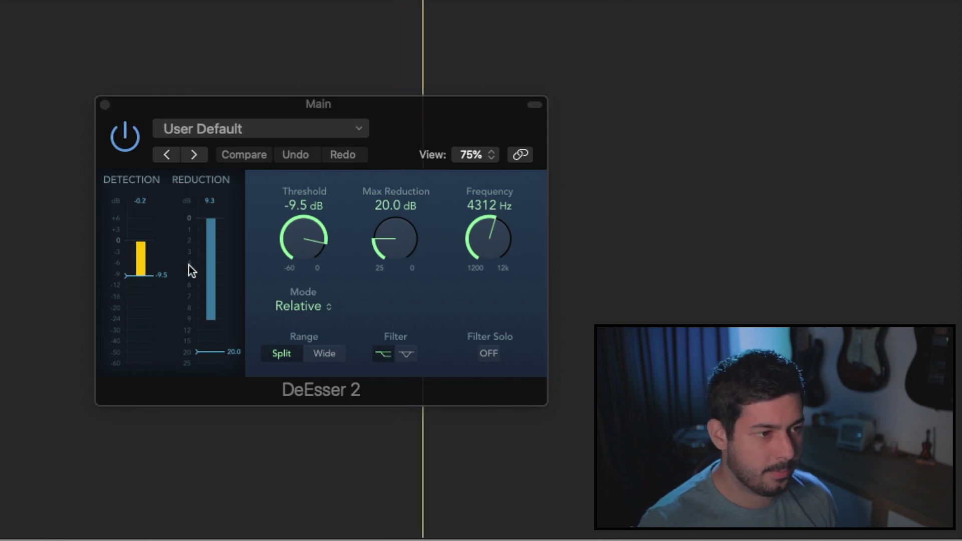
left_click_drag(209, 347, 209, 289)
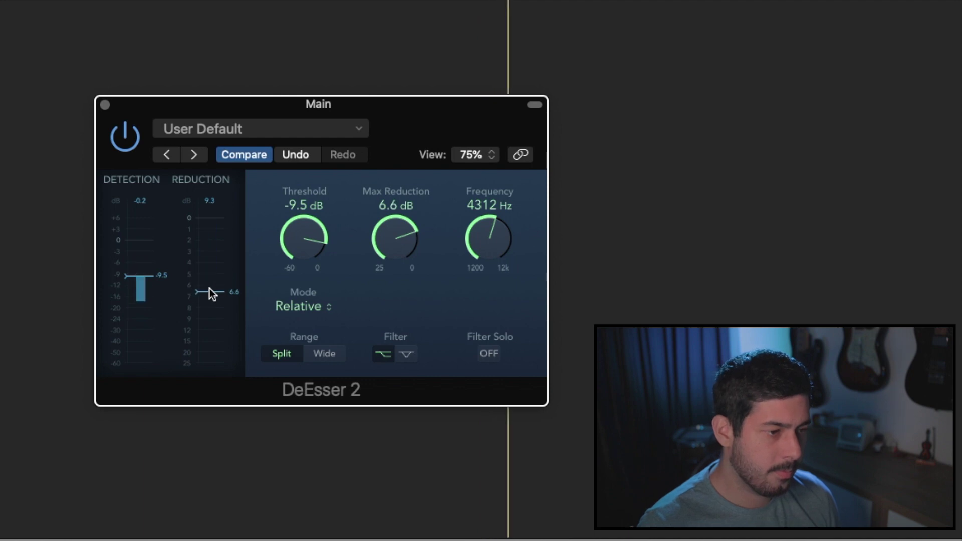
left_click(105, 105)
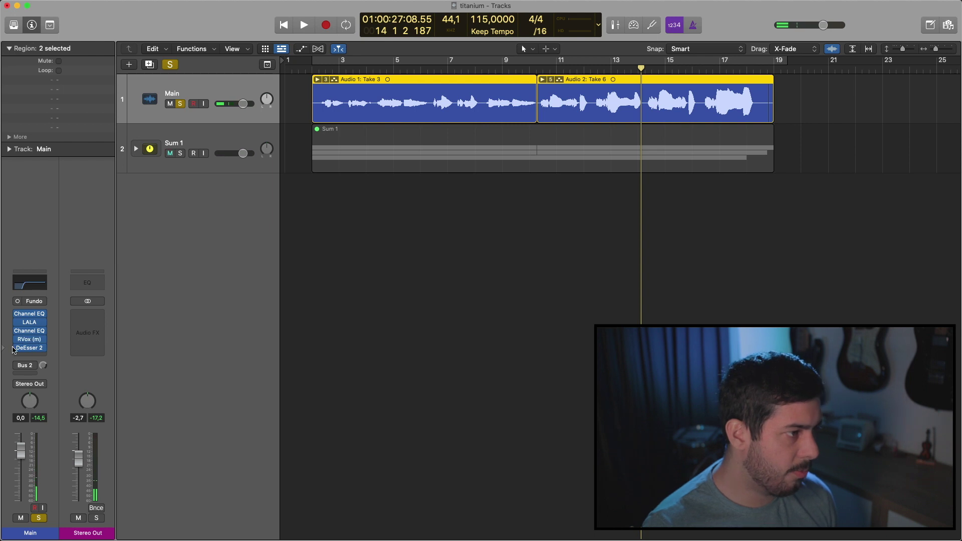
Bypass RVox and DeEsser 2 on the Main track and listen to the vocal without them.
left_click(14, 350)
key("Escape")
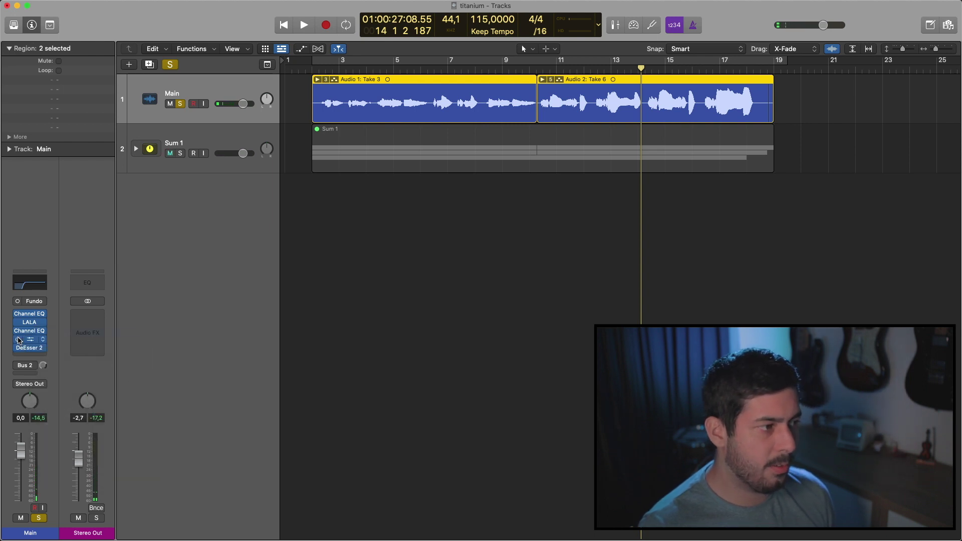
mouse_move(19, 348)
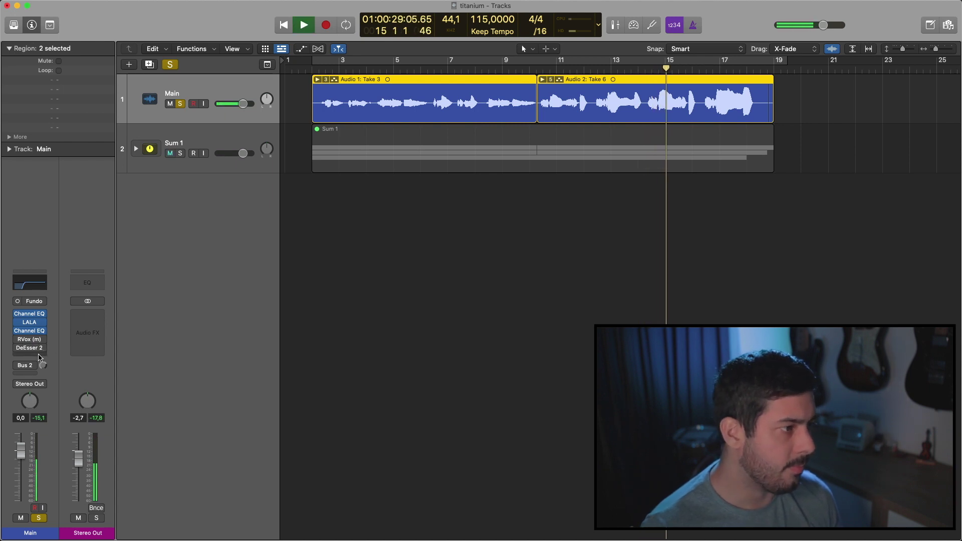
key("space")
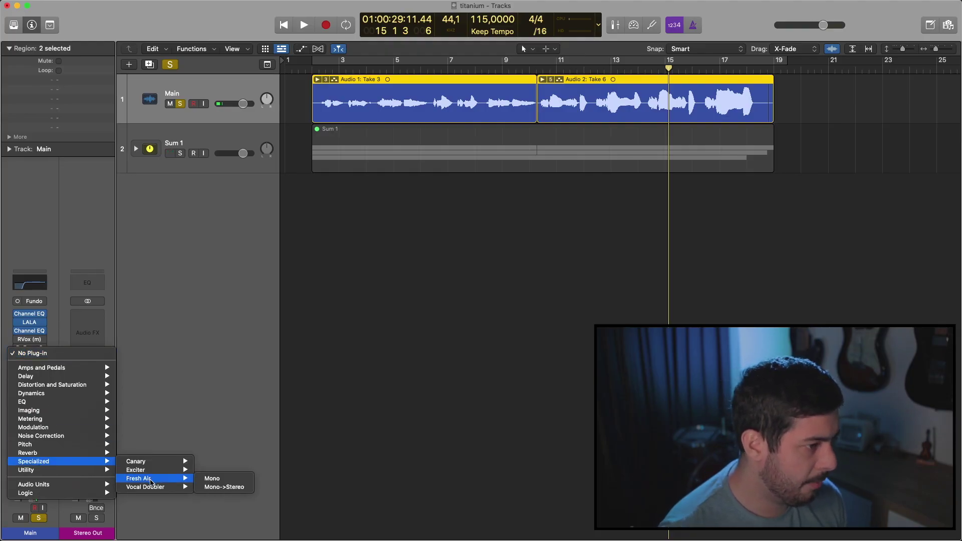
Insert Vocal Doubler after DeEsser 2 on the Main track and switch it to its Mono->Stereo version.
mouse_move(156, 487)
key("Escape")
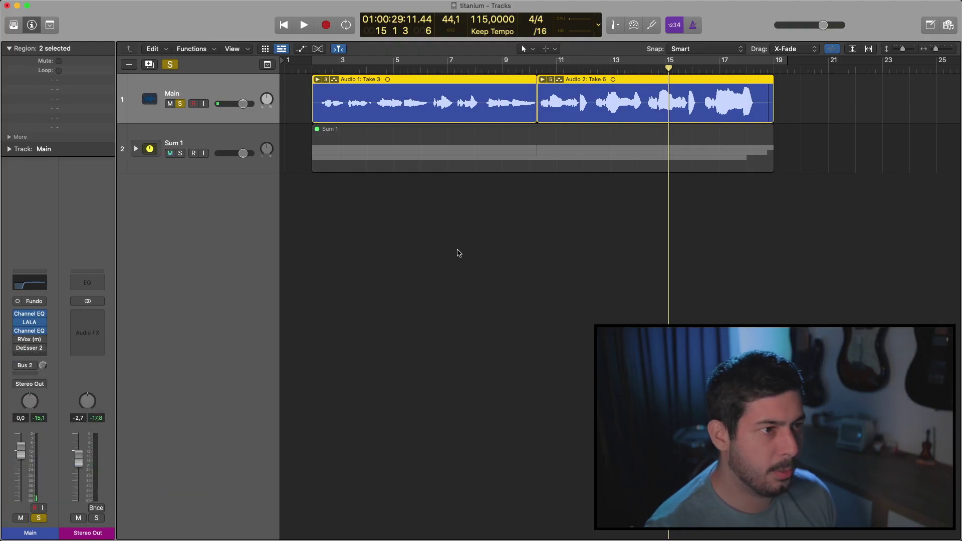
left_click(43, 347)
left_click(177, 357)
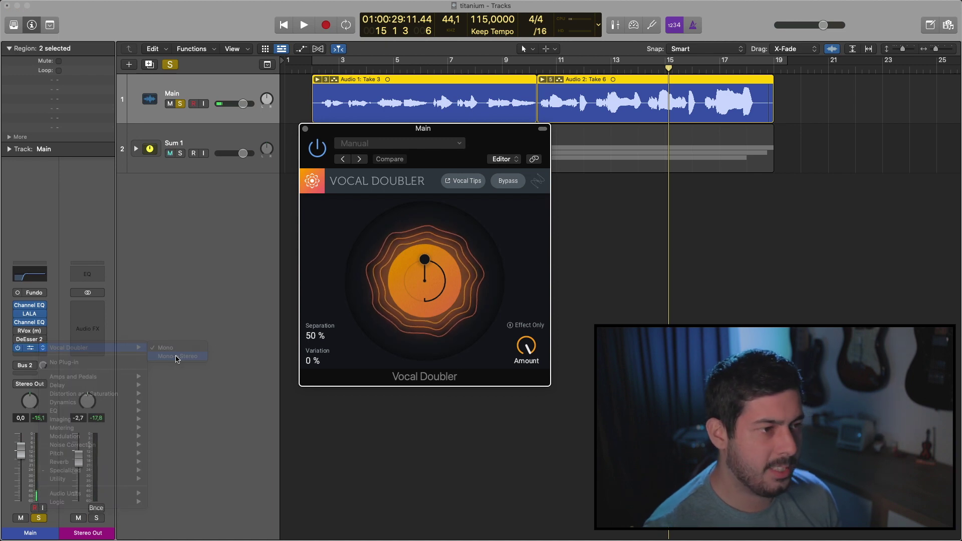
Set Vocal Doubler's separation to 100 % and its variation to 39 %, and close the plug-in window.
left_click_drag(435, 261, 452, 303)
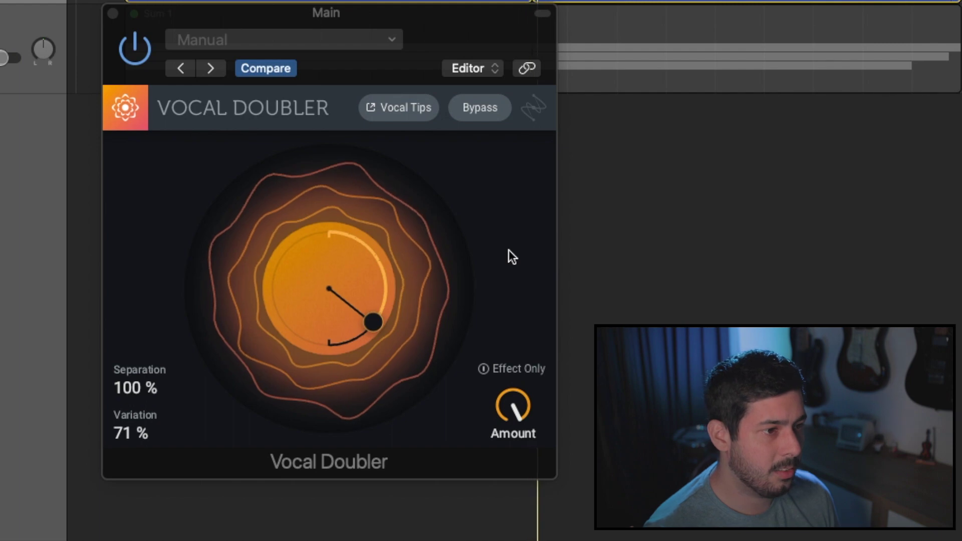
left_click_drag(392, 325, 414, 255)
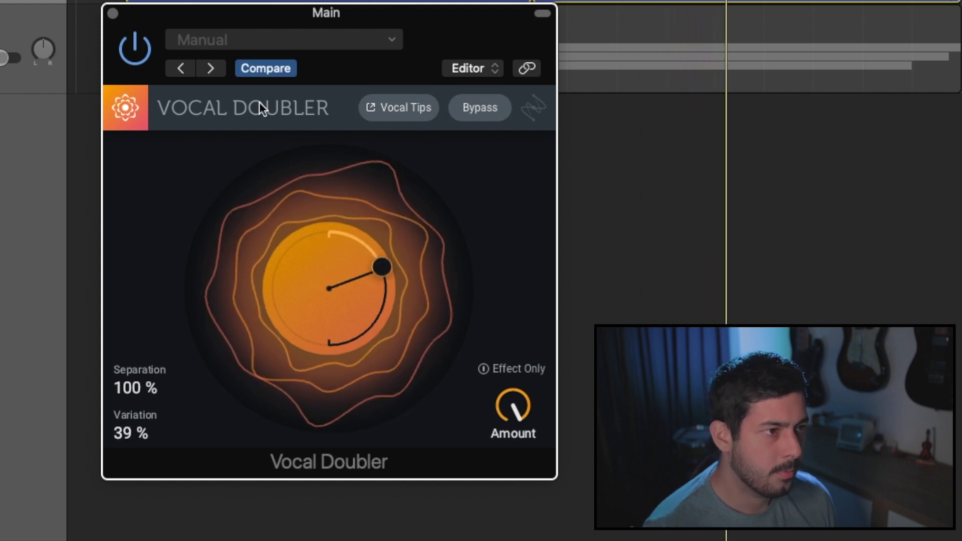
left_click(114, 16)
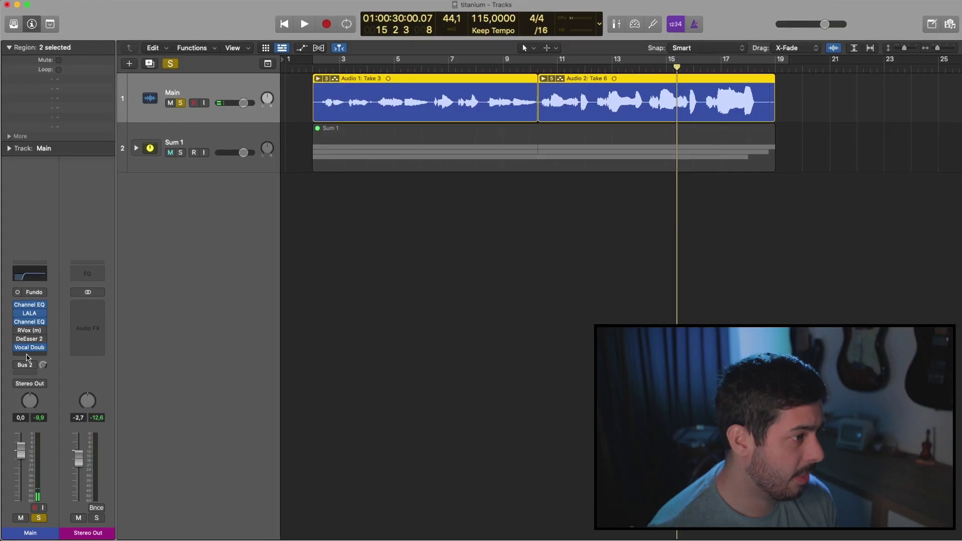
Open CLA EchoSphere on Aux 2 and raise the Aux 2 channel level to -14.0 dB during playback.
left_click(21, 330)
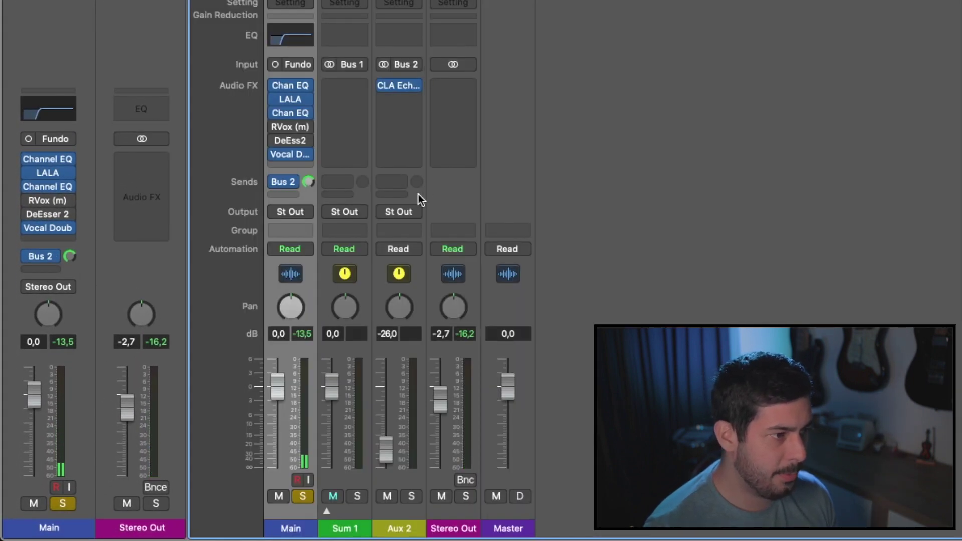
left_click(399, 86)
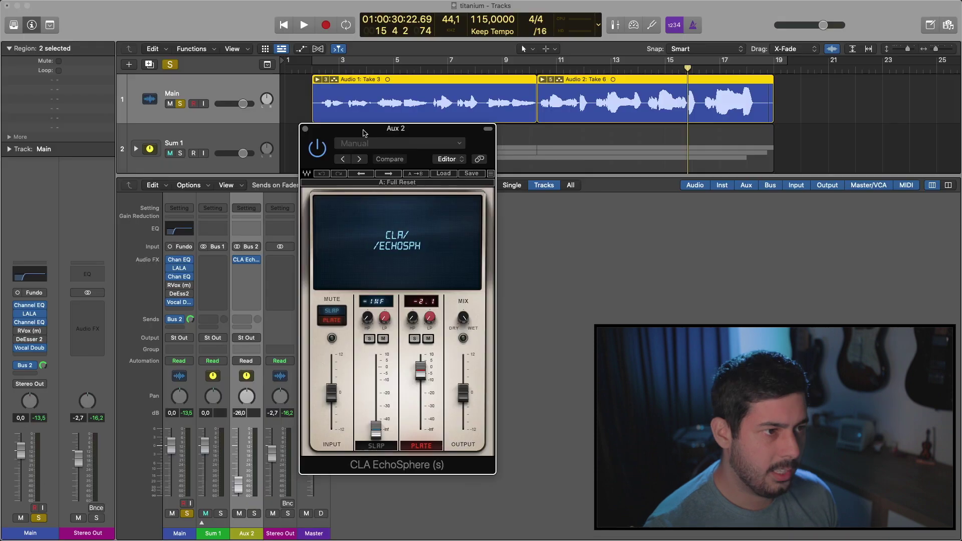
left_click_drag(353, 139, 535, 145)
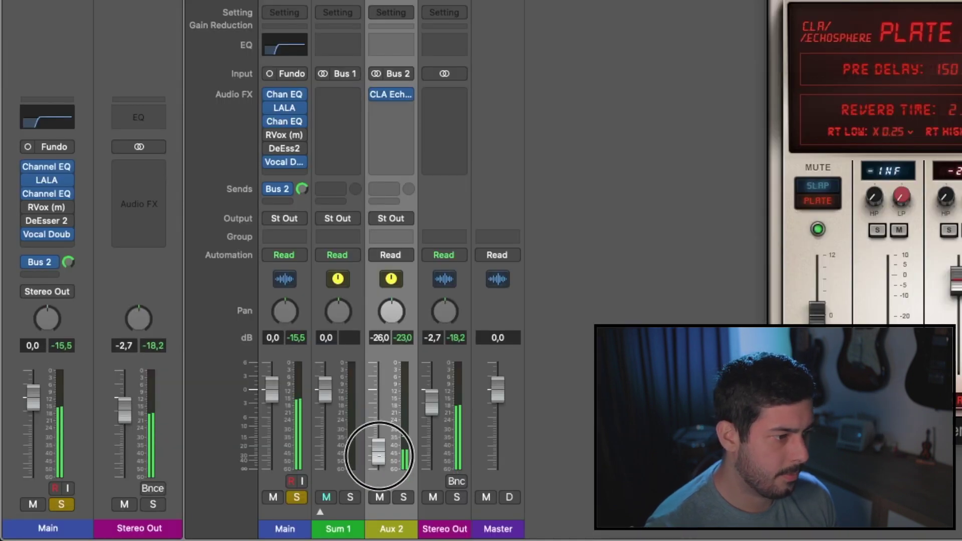
left_click_drag(379, 456, 377, 429)
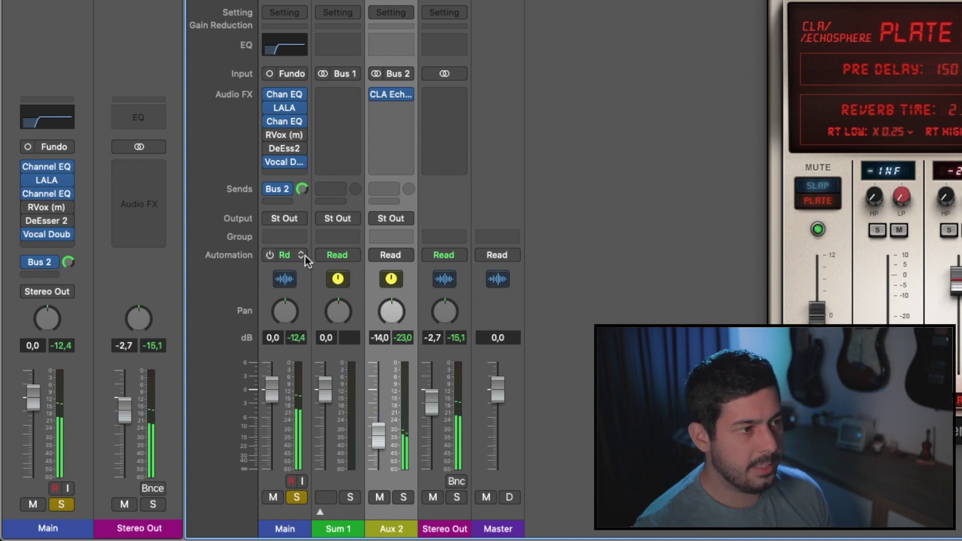
left_click(303, 201)
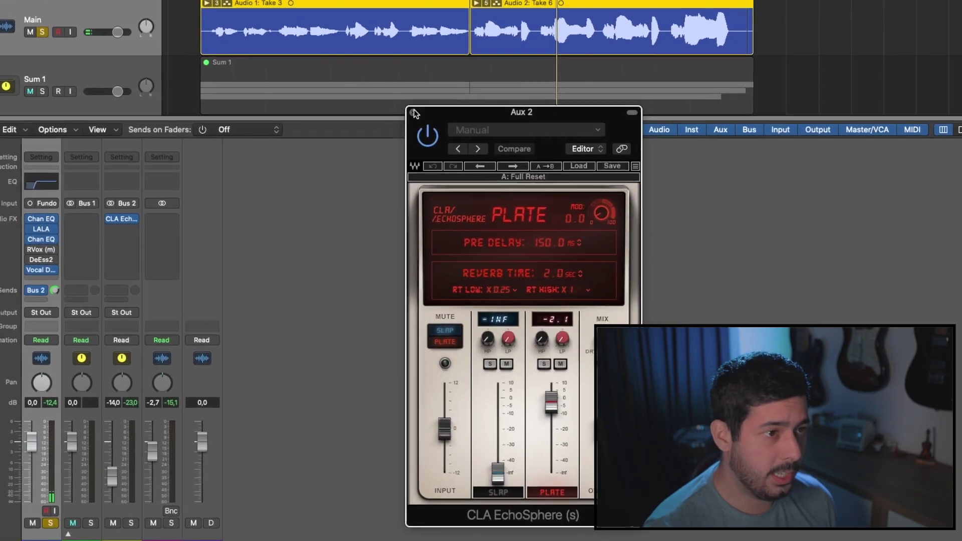
Audition CLA EchoSphere's slap at level 4.5, set its delay time to 1647 ms, and return the slap level to -Inf.
left_click_drag(497, 471, 497, 396)
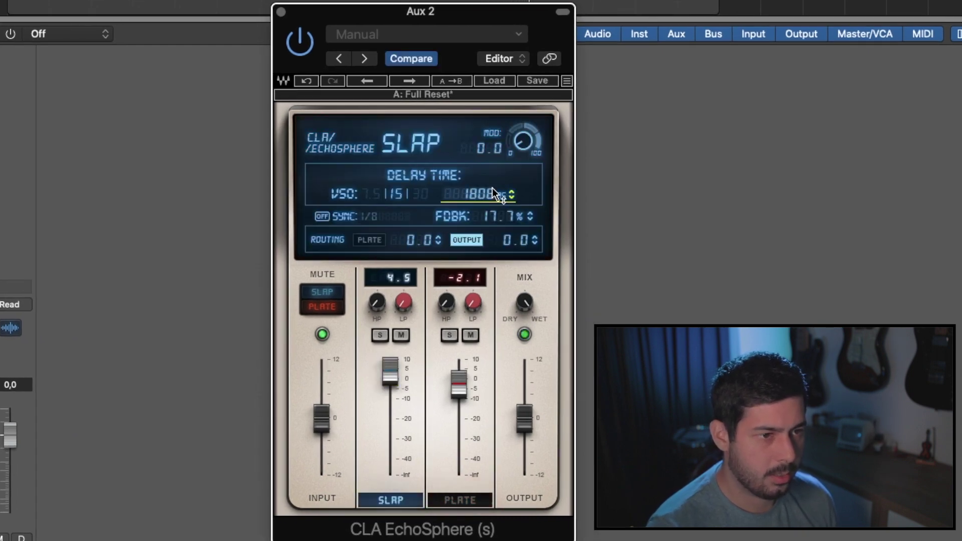
scroll(488, 190, "down", 4)
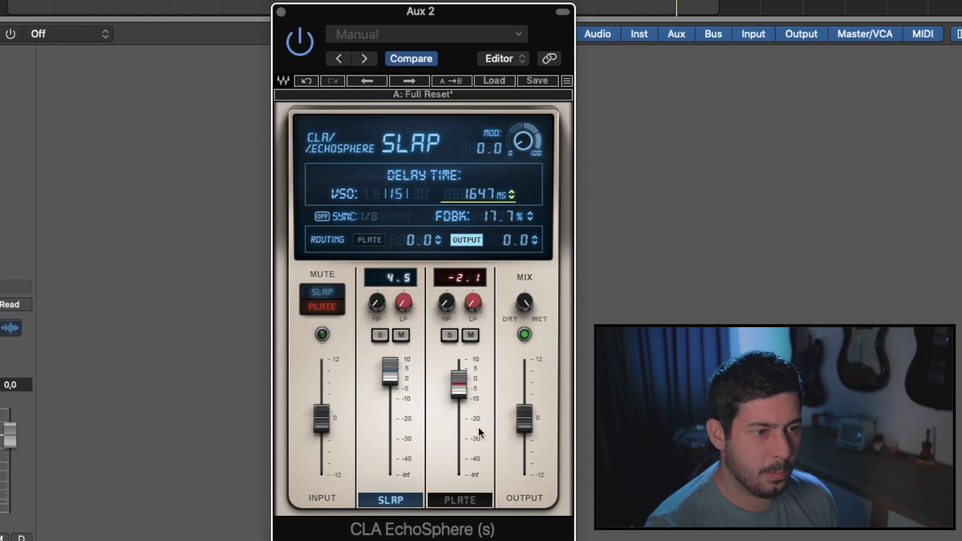
left_click_drag(391, 370, 390, 467)
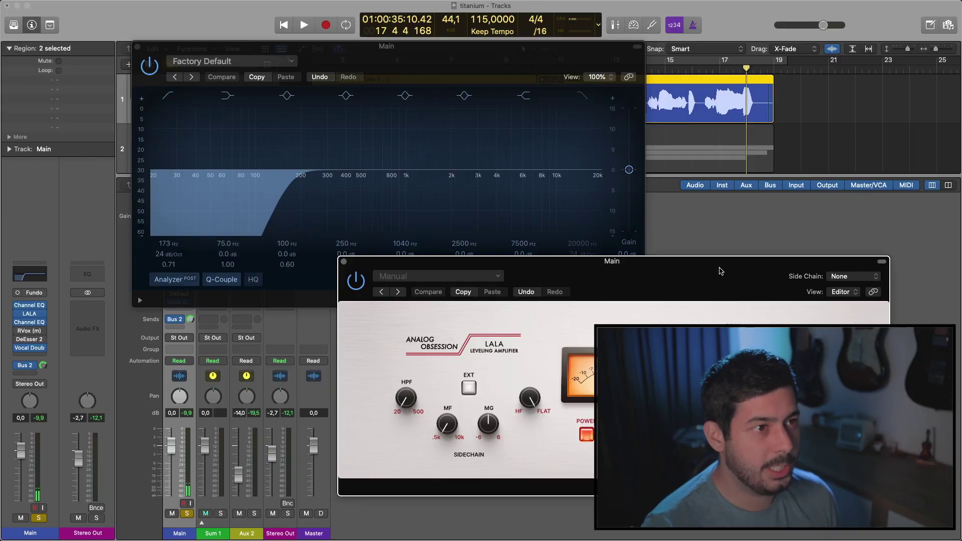
Review the first Channel EQ's low cut and the LALA compressor on the Main track, and close both windows.
left_click(466, 58)
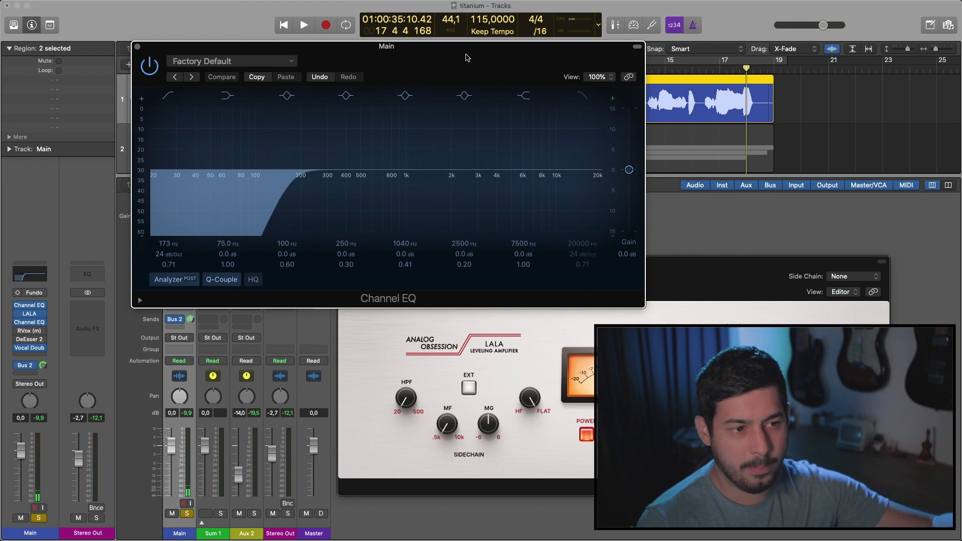
left_click(698, 310)
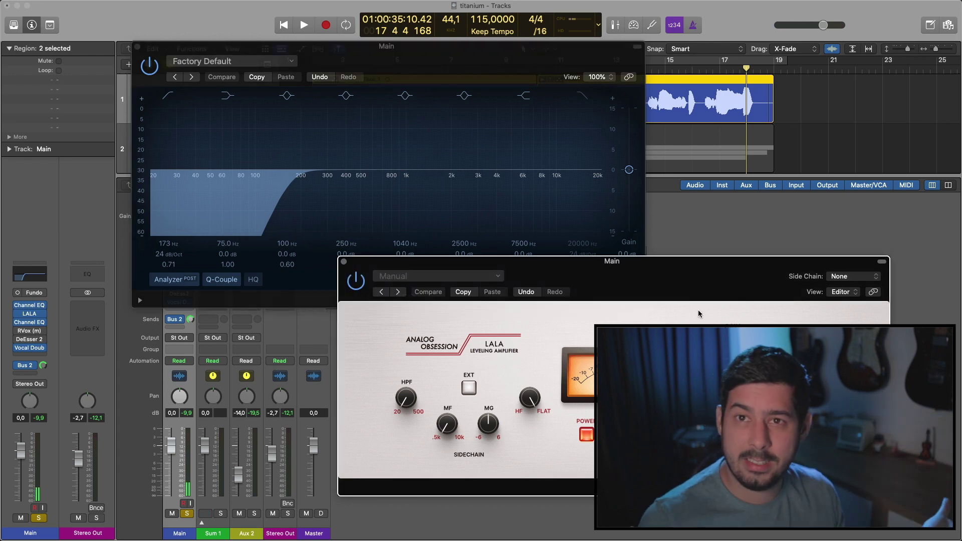
left_click(344, 261)
left_click(137, 46)
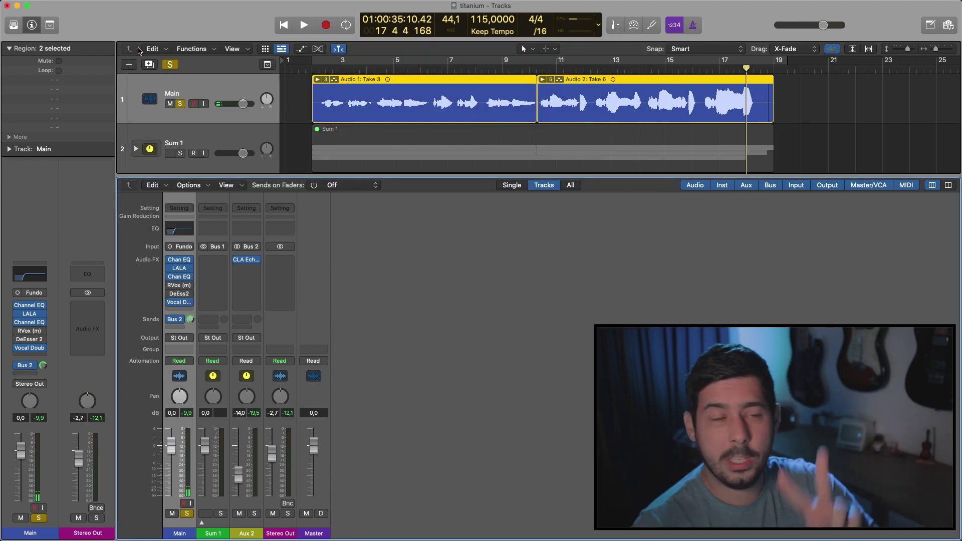
Shift the second Channel EQ's 1040 Hz band to about 350 Hz with a slight boost and close the EQ.
left_click(182, 279)
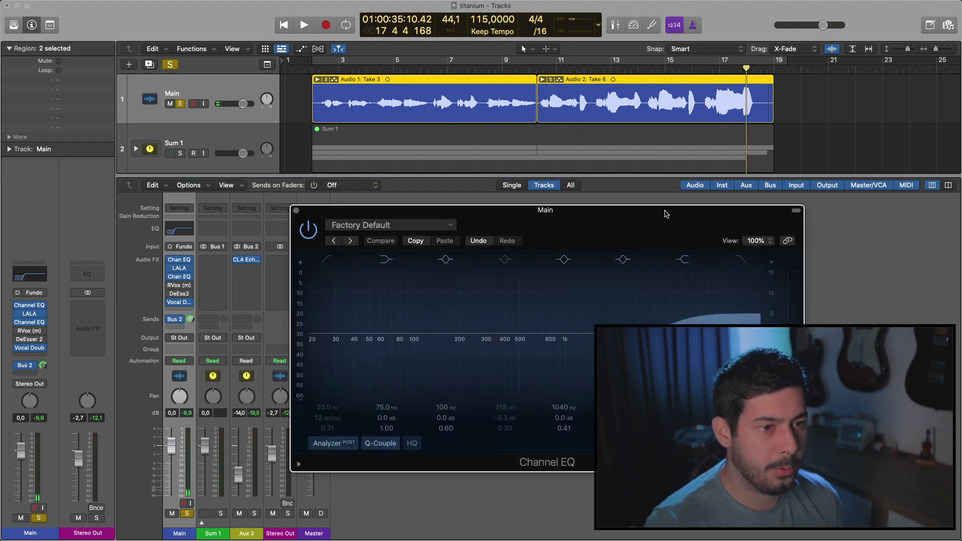
left_click_drag(654, 208, 698, 180)
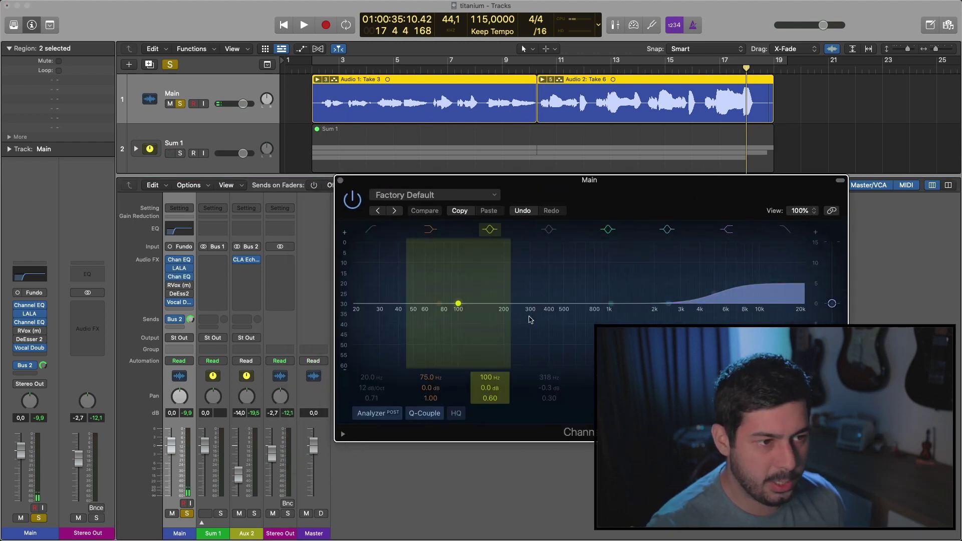
left_click_drag(548, 305, 539, 296)
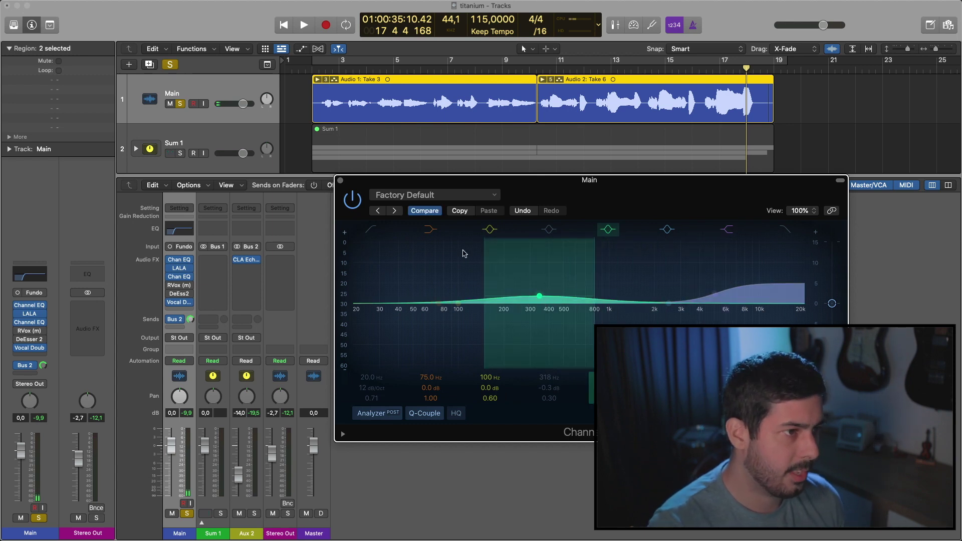
left_click(341, 181)
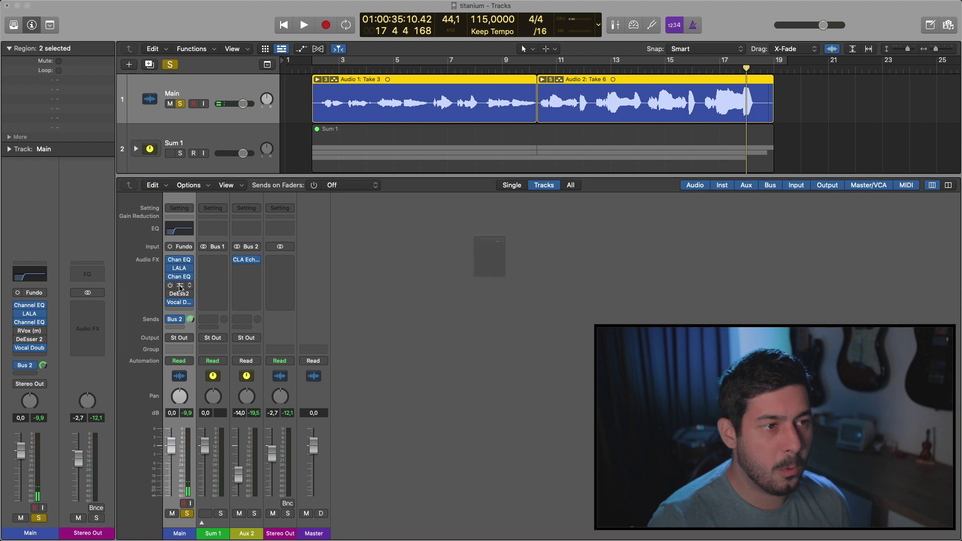
Review the RVox and Vocal Doubler settings on the Main track, closing each window after viewing.
left_click(179, 287)
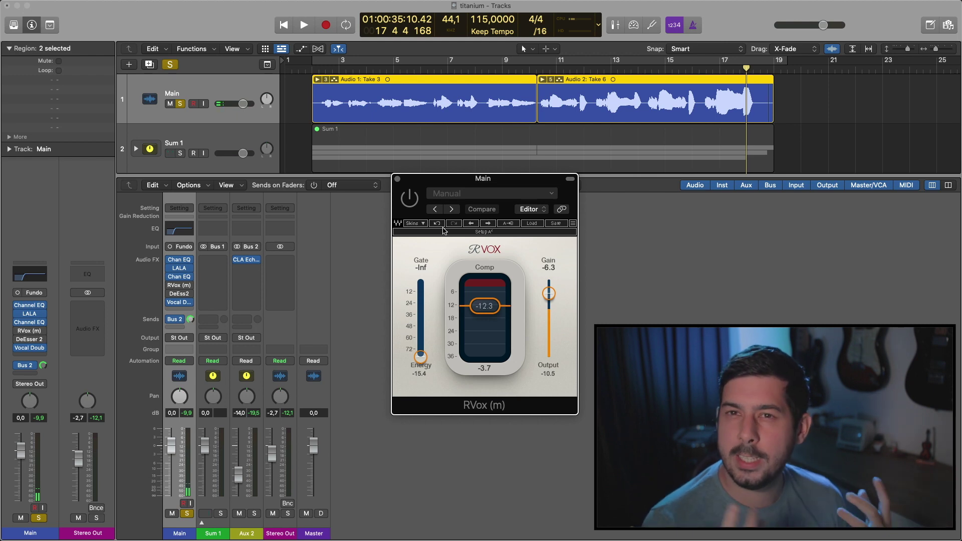
key("super+w")
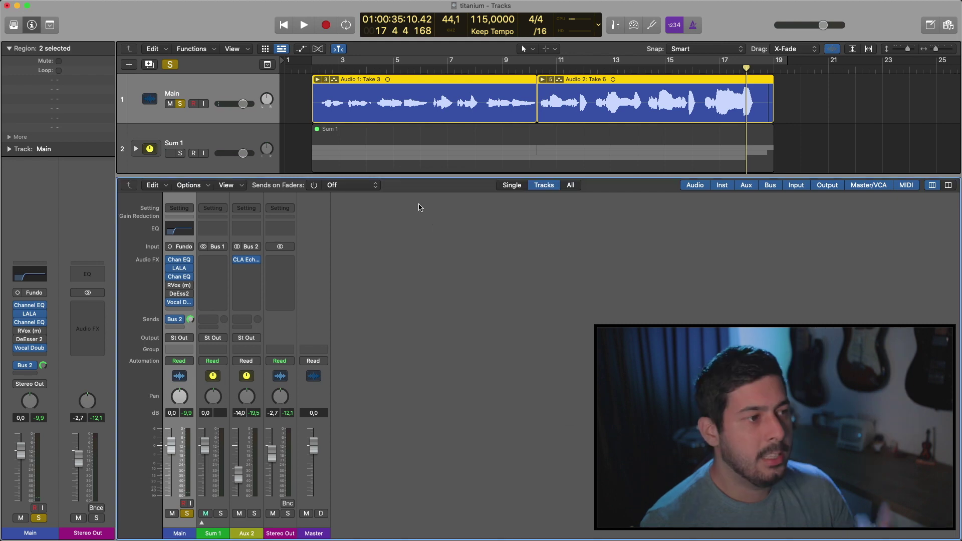
left_click(181, 303)
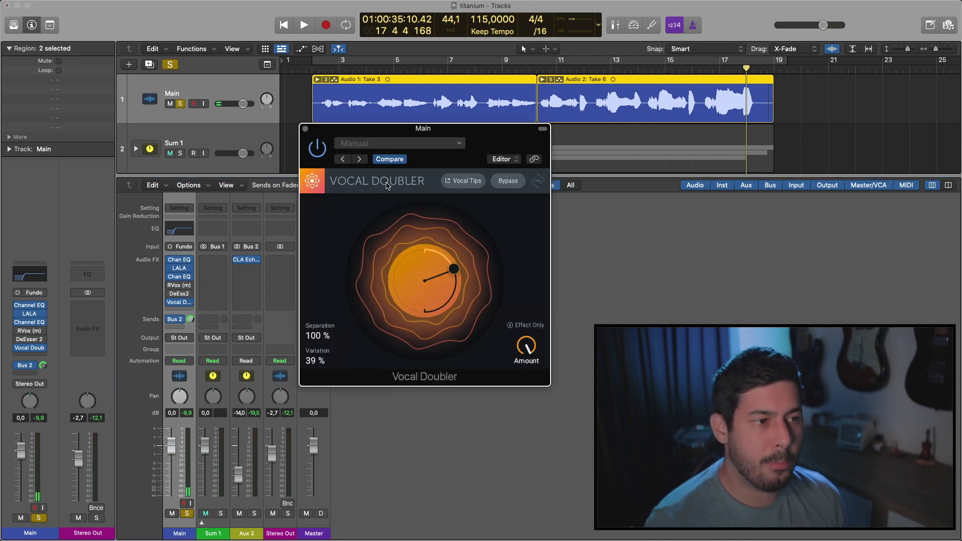
left_click(305, 130)
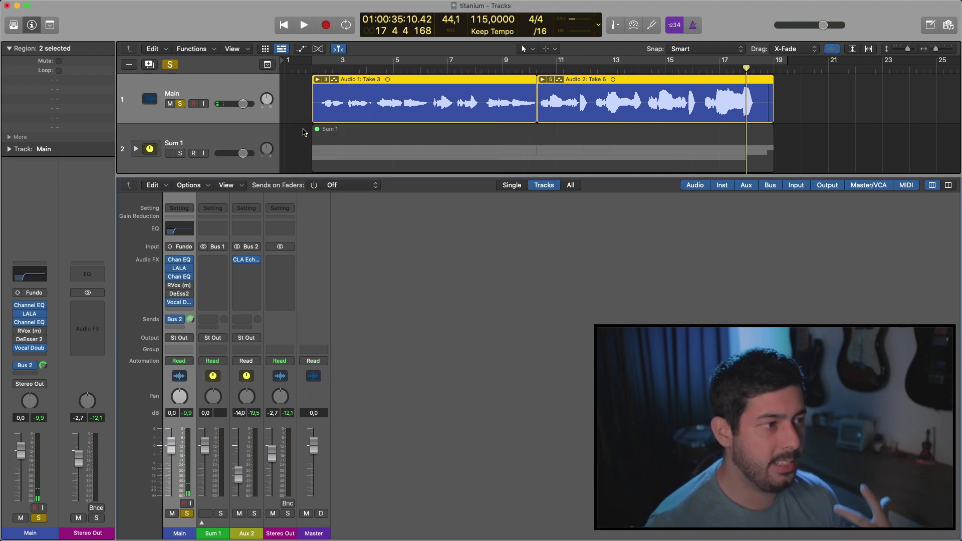
Open CLA EchoSphere on Aux 2 and switch between its slap and plate sections to compare them.
left_click(245, 259)
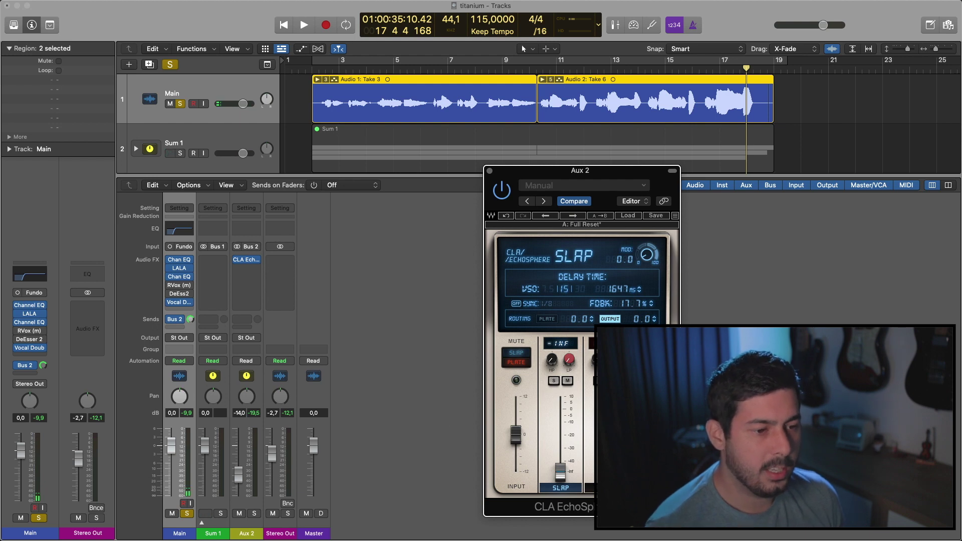
left_click(593, 489)
left_click(577, 490)
left_click(592, 489)
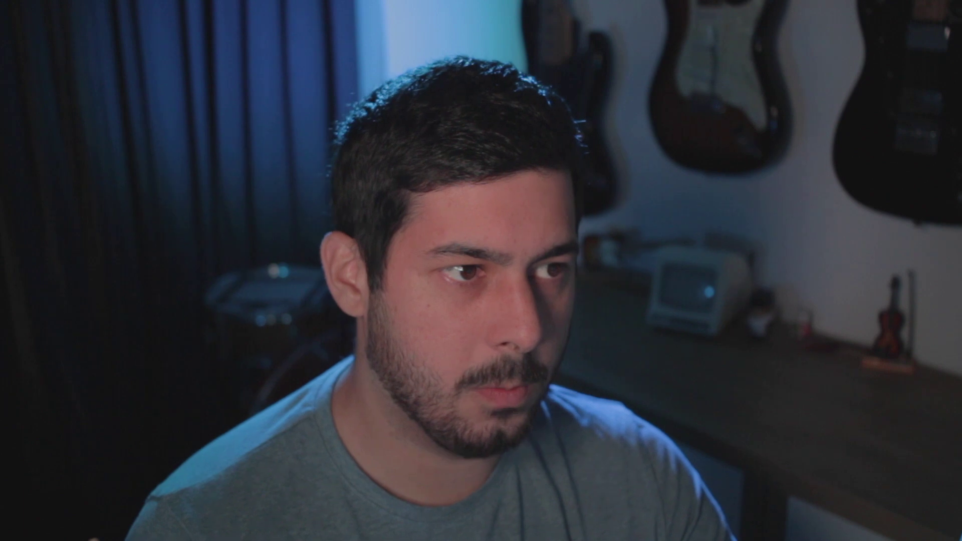